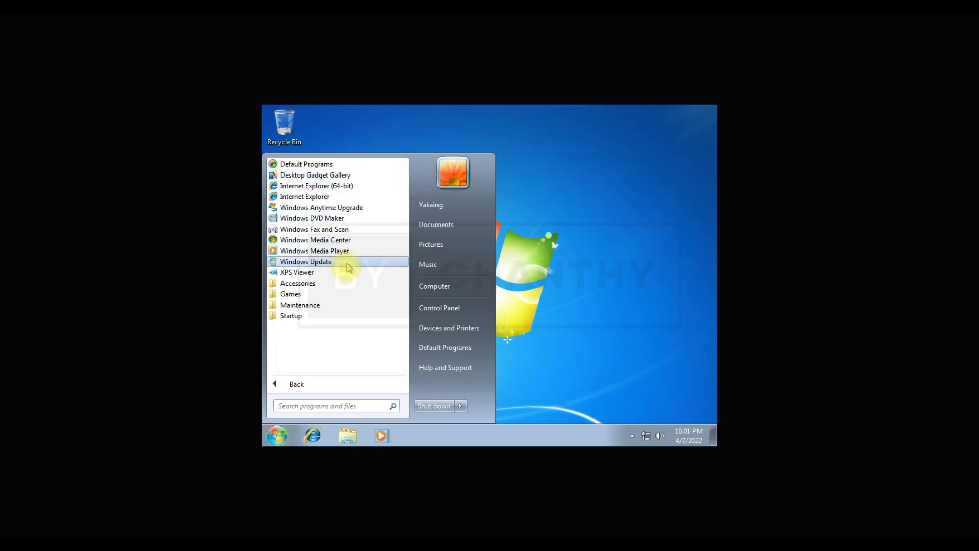
- Open Games Explorer from the installed programs, accept the recommended update and folder settings, and close it
click(343, 284)
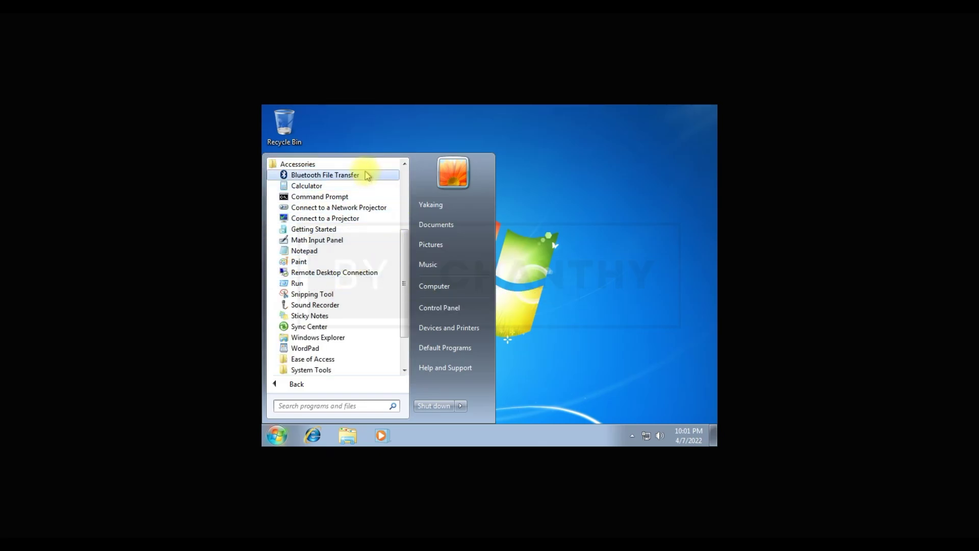
scroll(336, 325, down, 1)
scroll(337, 325, down, 1)
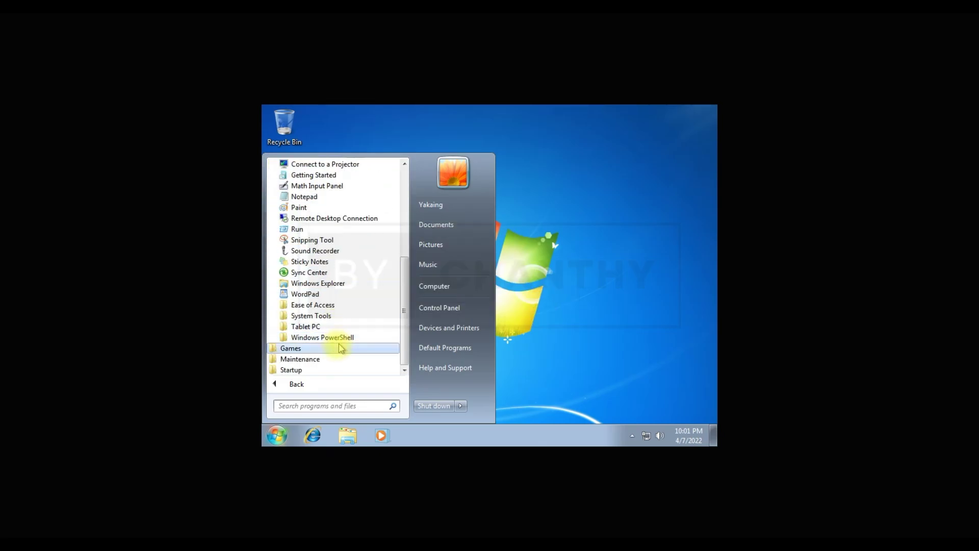
click(327, 351)
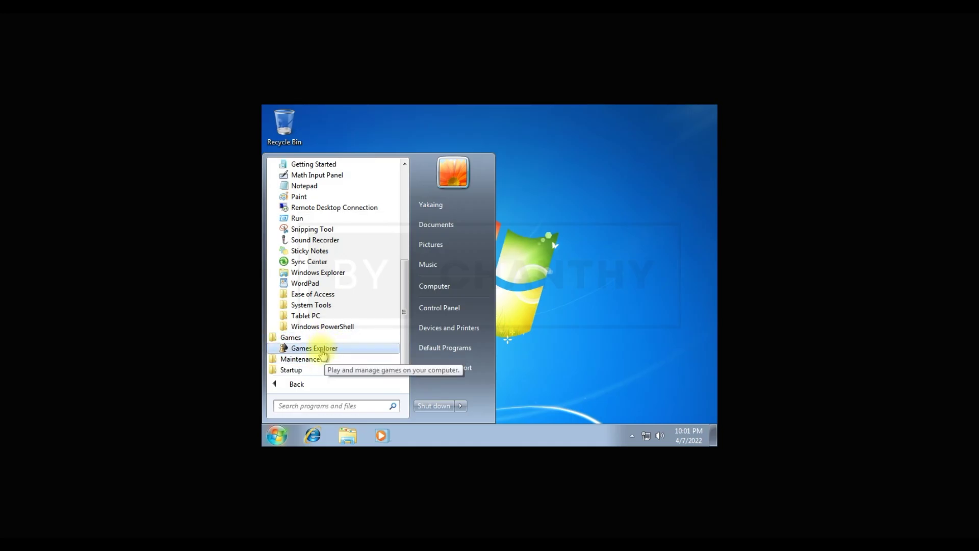
click(323, 350)
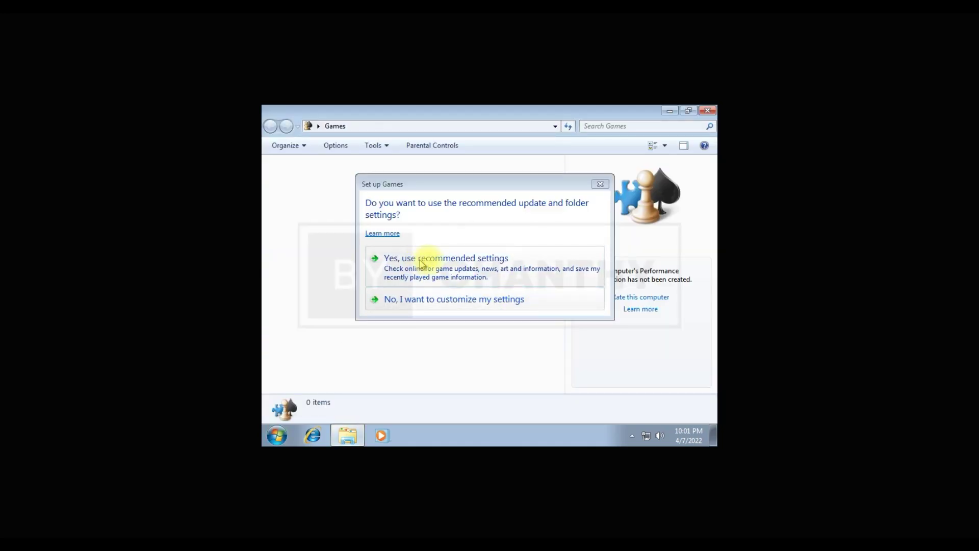
click(468, 263)
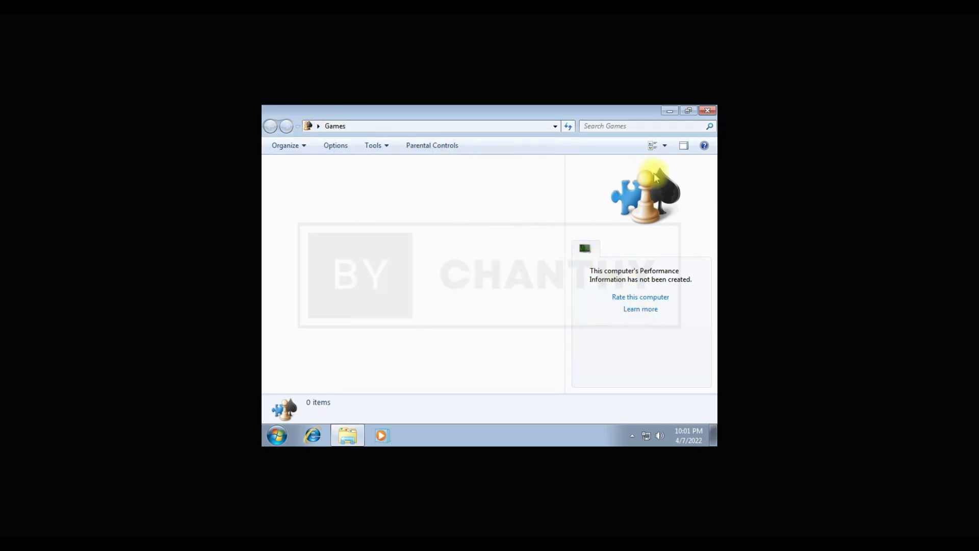
click(707, 110)
- Examine the contents of the Startup, Maintenance, Games and Accessories folders in the installed programs list
click(274, 435)
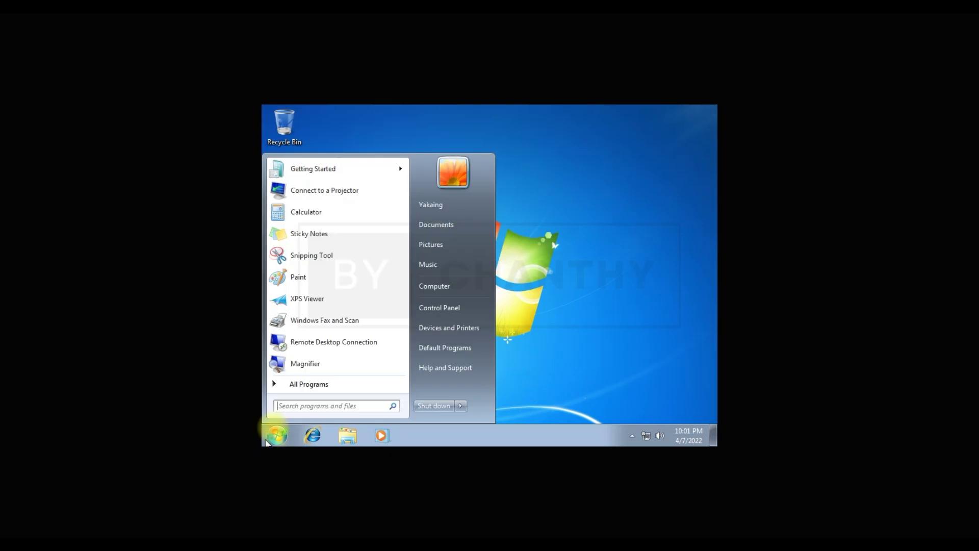
click(313, 385)
click(303, 316)
click(301, 305)
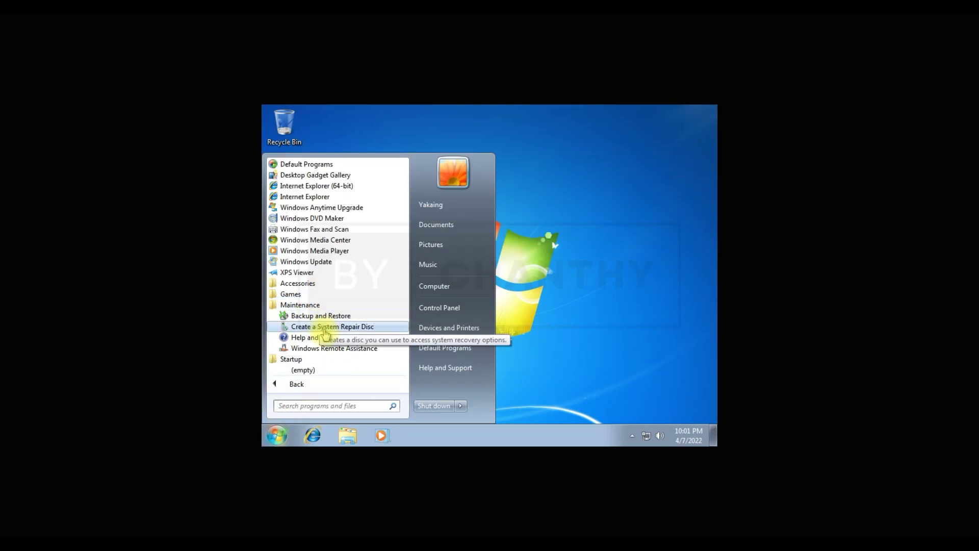
click(329, 294)
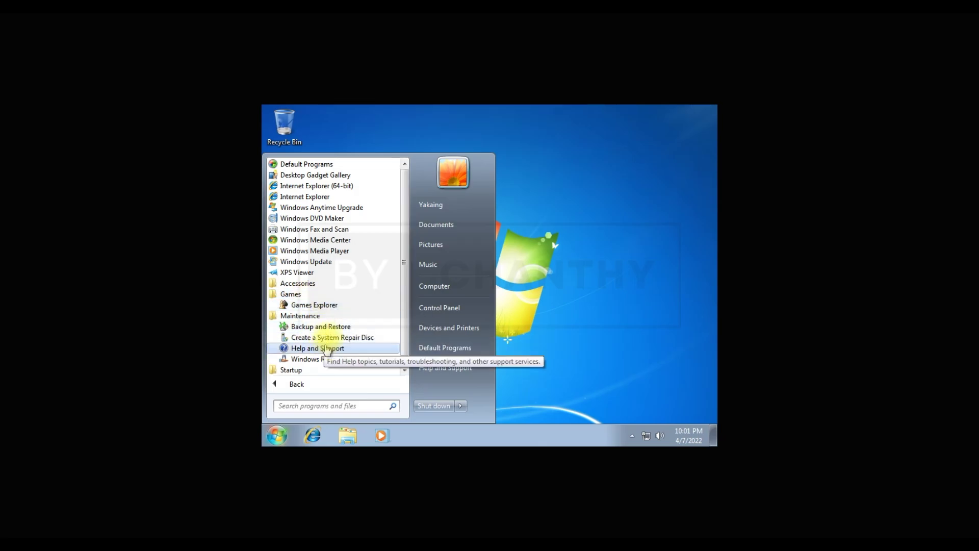
click(329, 284)
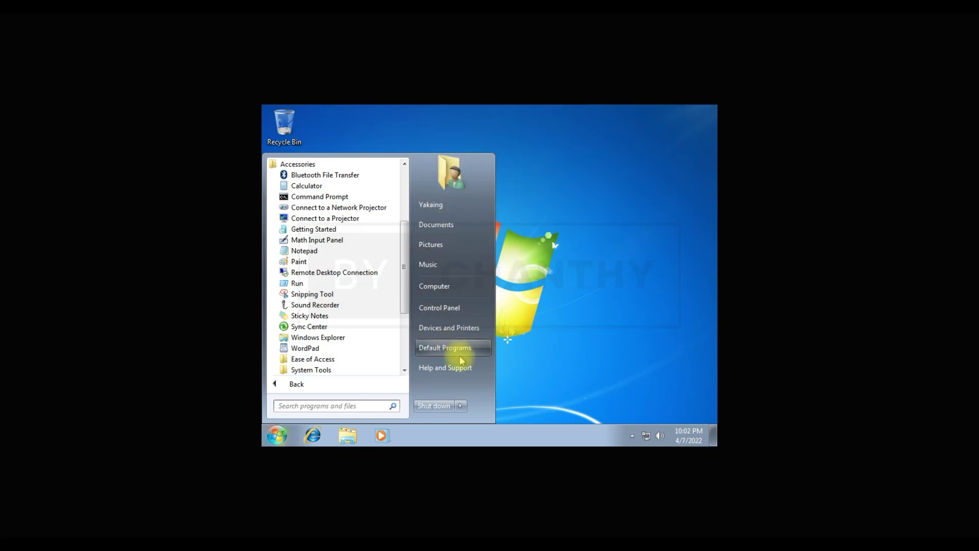
scroll(355, 311, up, 4)
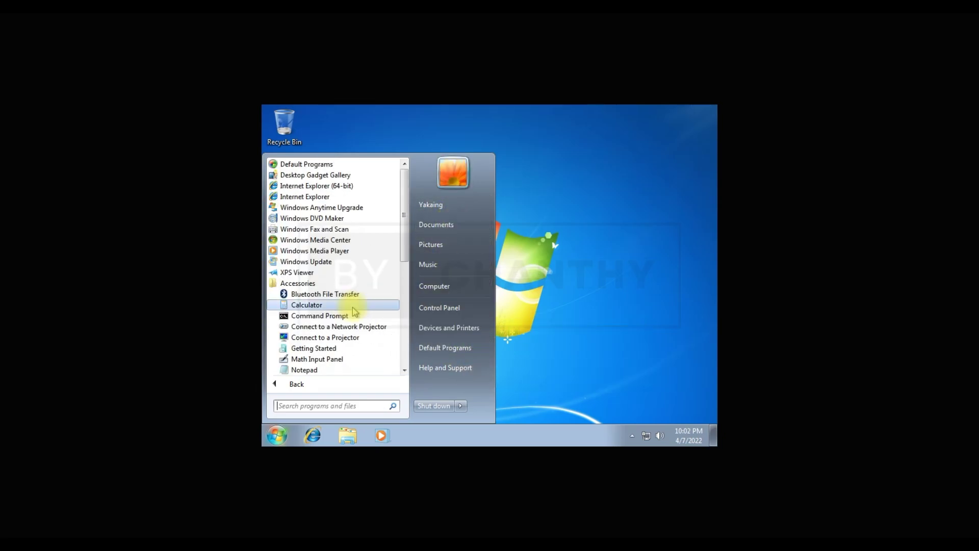
- Add the Clock, CPU Meter, Slide Show and Currency gadgets in a column along the desktop's right edge
click(339, 175)
drag(459, 237, 670, 154)
drag(518, 237, 674, 239)
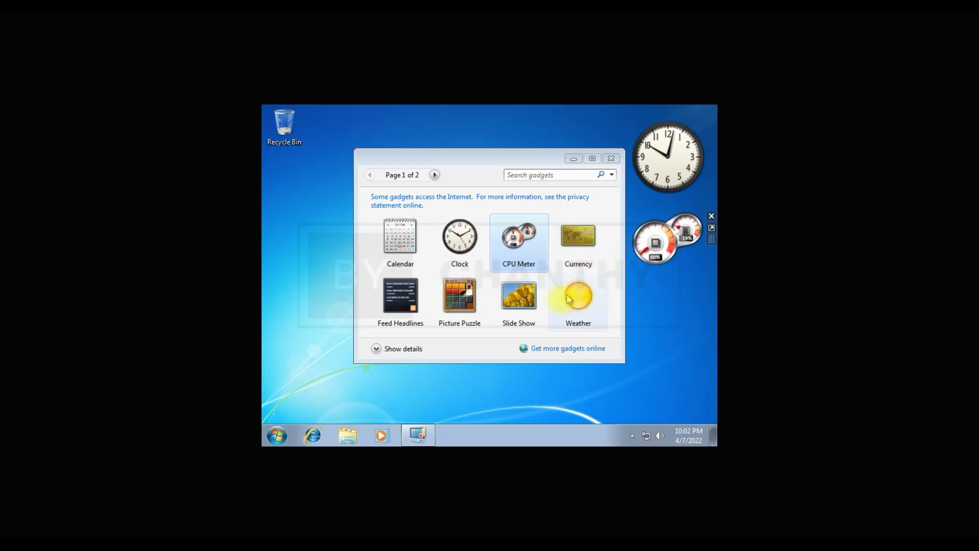
click(526, 310)
drag(527, 310, 674, 315)
drag(579, 237, 672, 375)
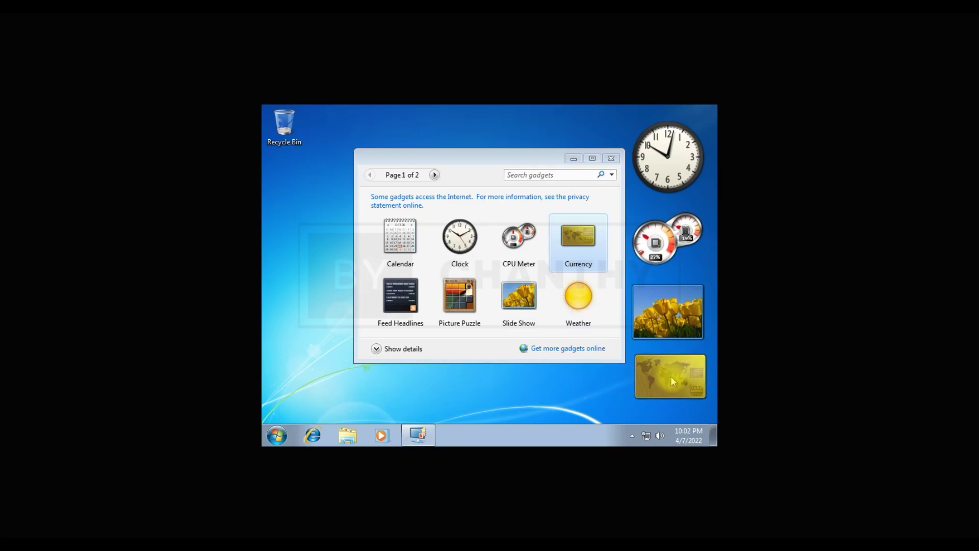
click(611, 158)
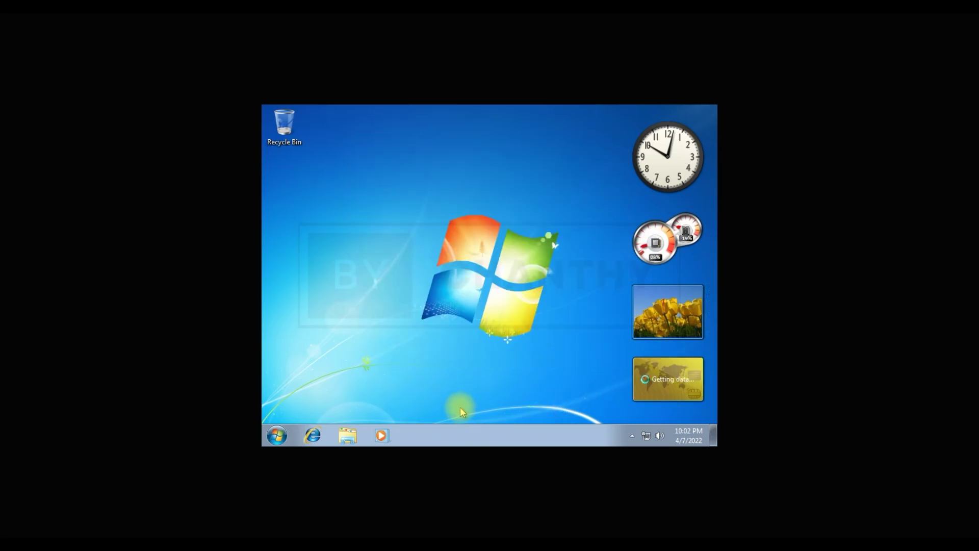
- Change the Clock gadget's face to design 3 of 8, the dark chronograph style
mouse_move(684, 380)
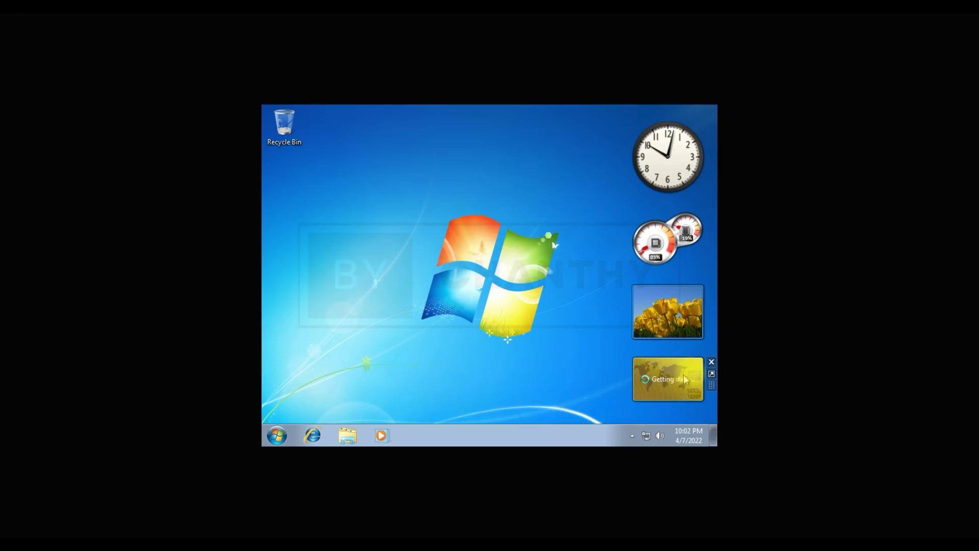
mouse_move(696, 158)
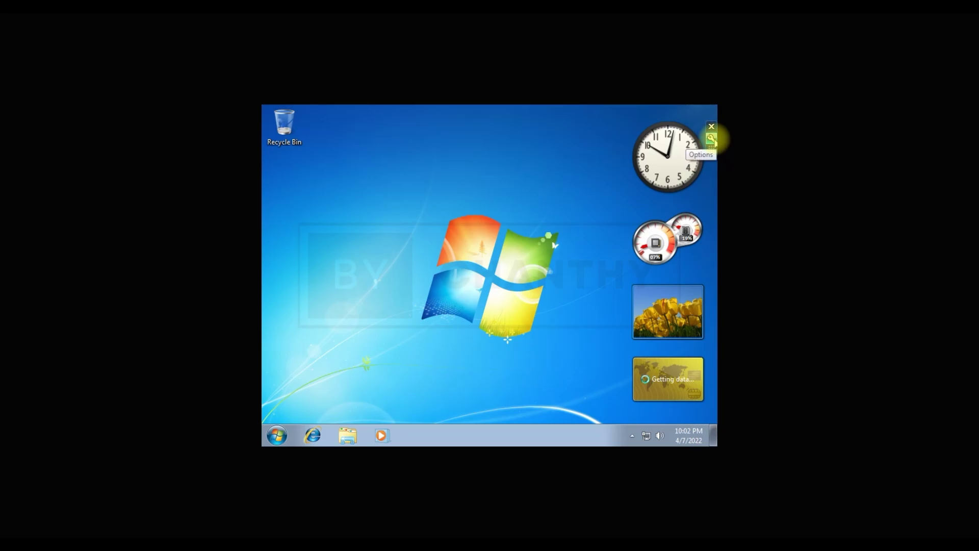
click(711, 139)
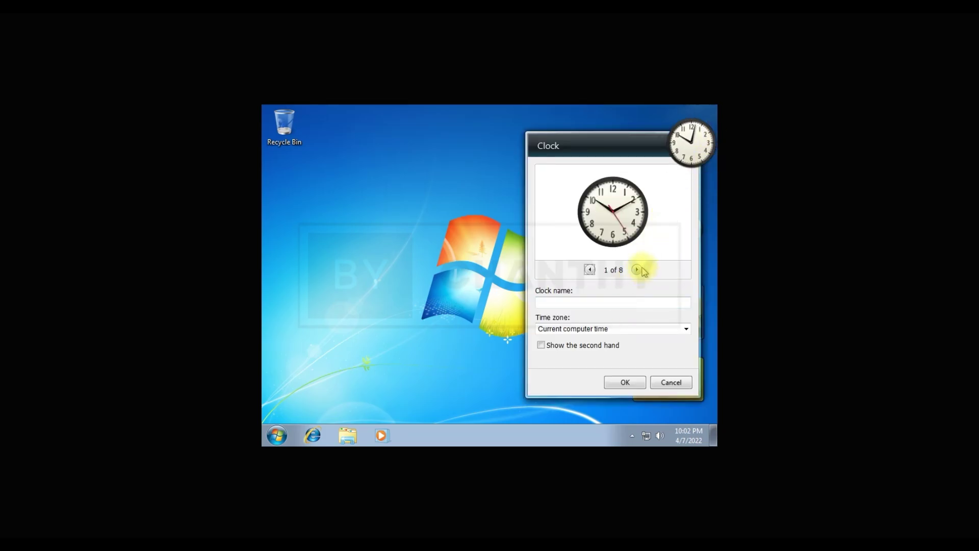
click(638, 269)
click(638, 270)
click(637, 270)
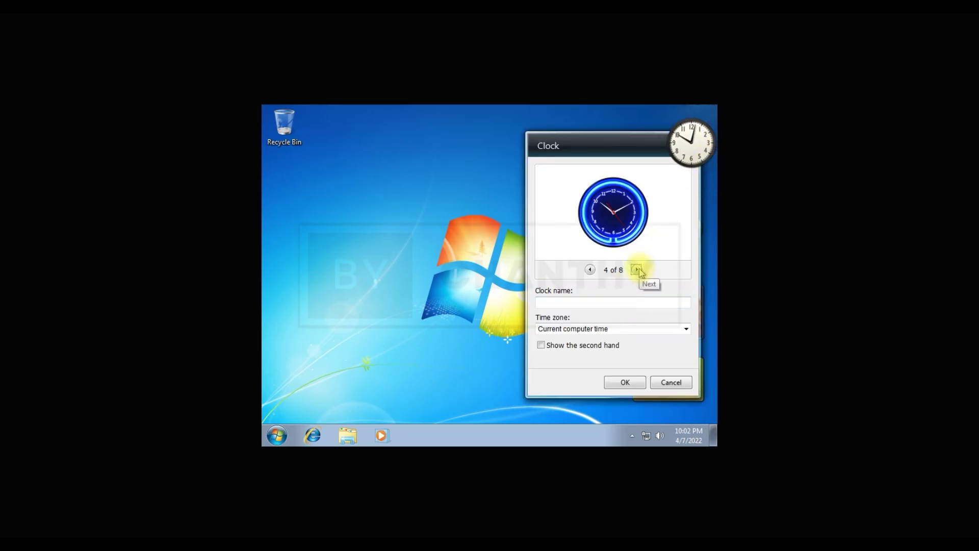
click(591, 270)
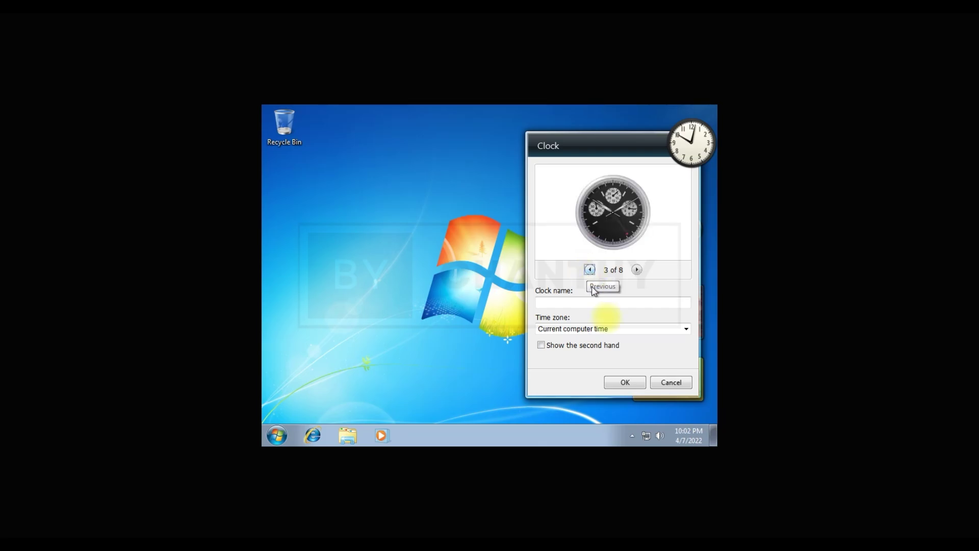
click(629, 385)
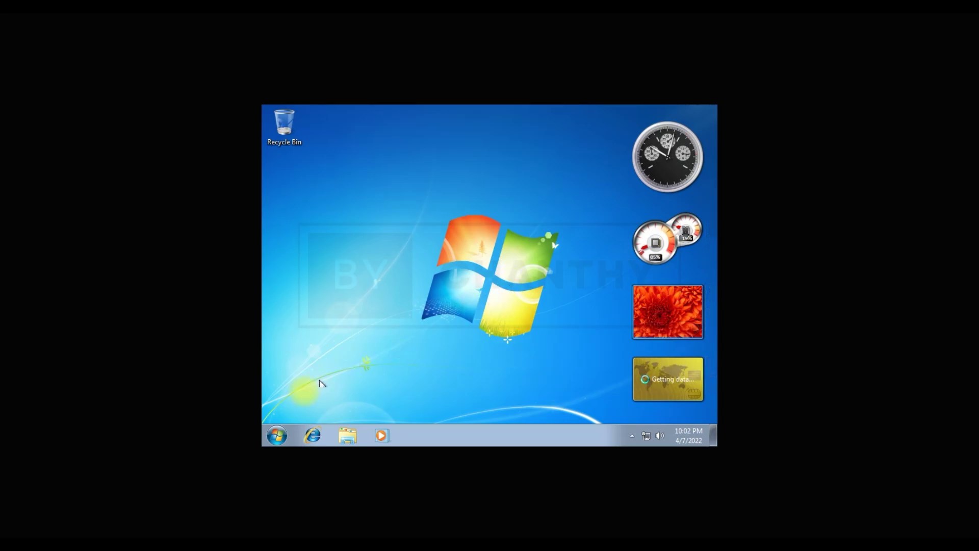
- Shut down the running Windows 7 system
click(277, 435)
click(443, 409)
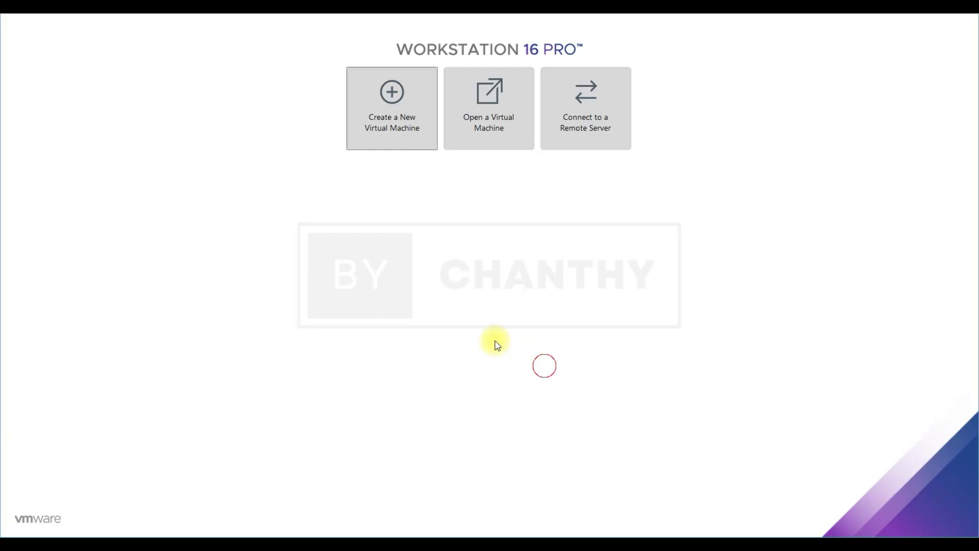
- Begin a typical new virtual machine in VMware Workstation, using the en_windows_7_ultimate_x64_dvd ISO as the installer disc image
click(383, 116)
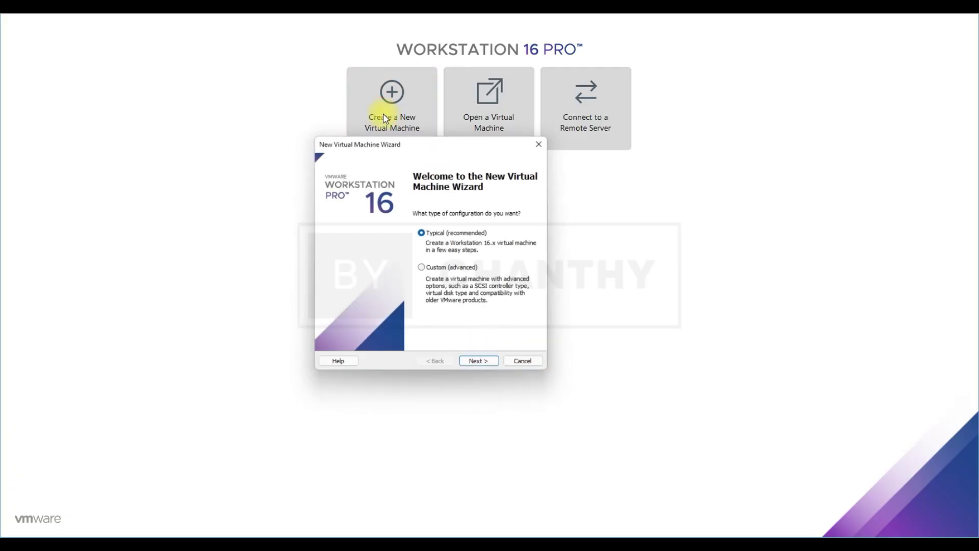
click(481, 367)
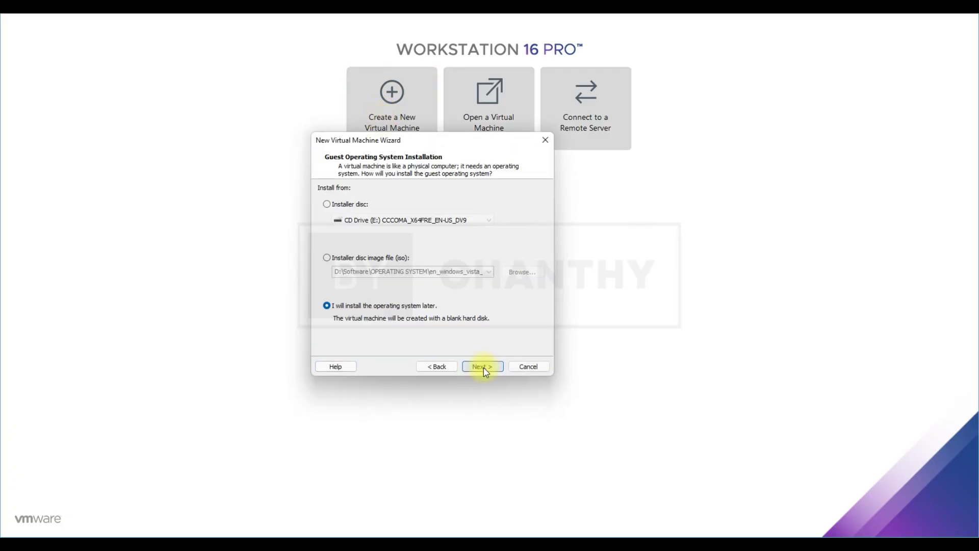
click(392, 258)
click(521, 272)
click(466, 259)
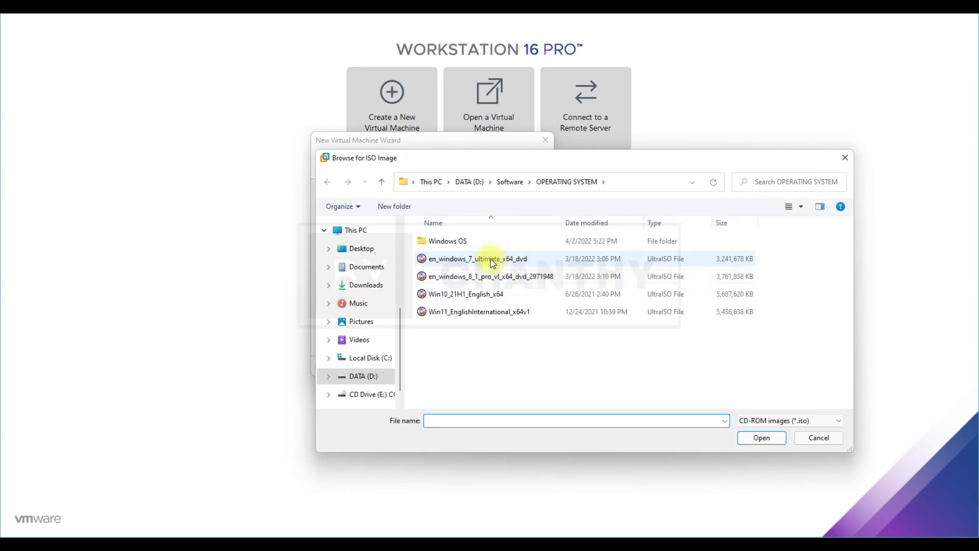
click(745, 442)
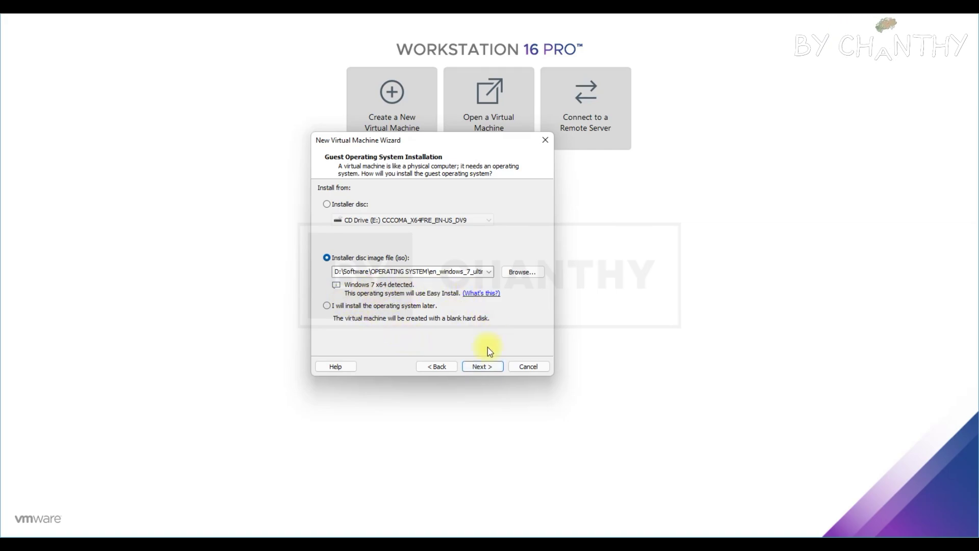
click(482, 366)
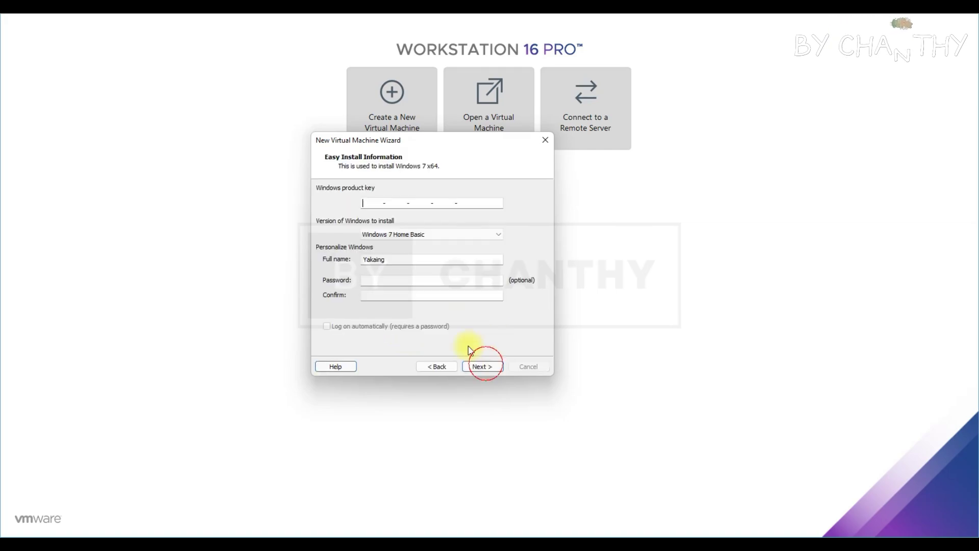
- Choose Windows 7 Professional as the version to install and continue without a product key
click(421, 235)
click(426, 258)
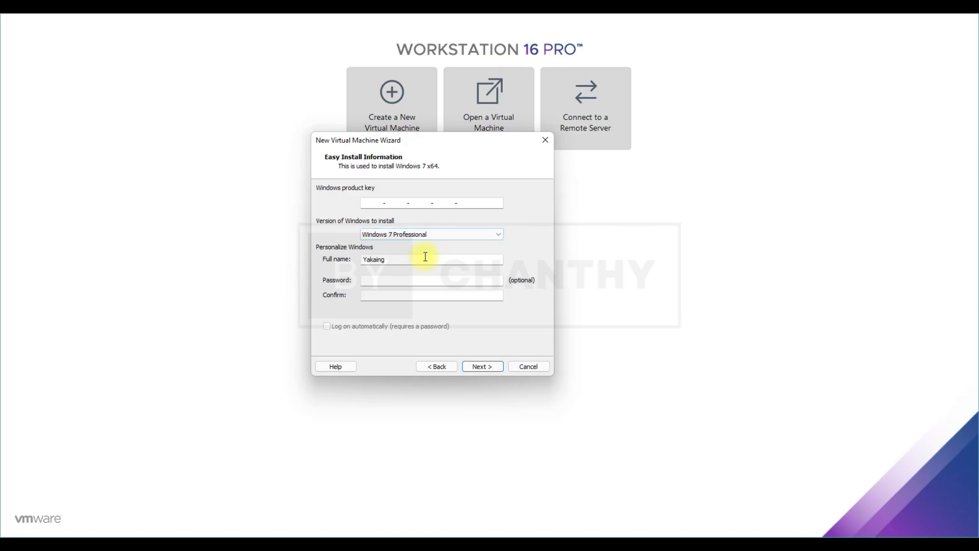
click(483, 366)
click(453, 284)
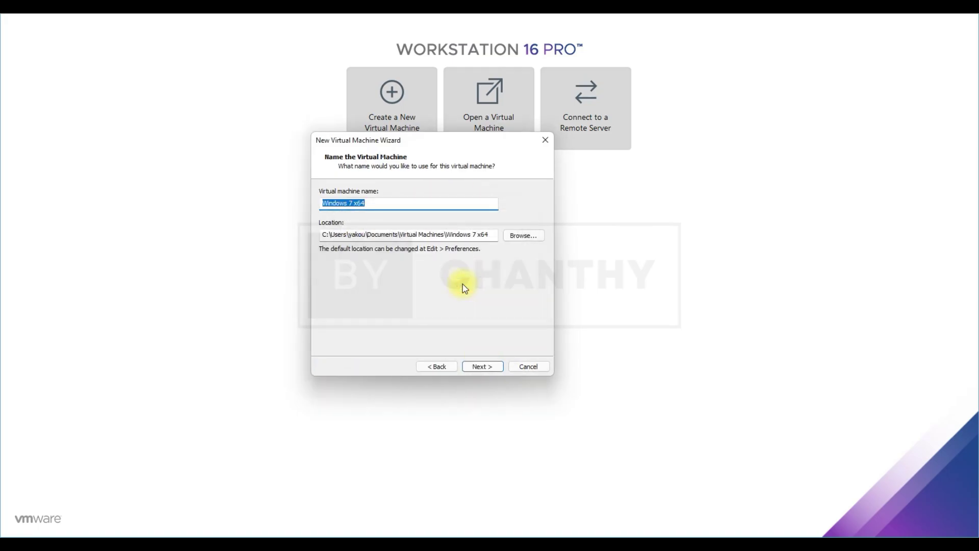
- Set the virtual machine's location to D:\Games\VMWare\Windows 7 and name it Windows 7
click(531, 236)
click(443, 361)
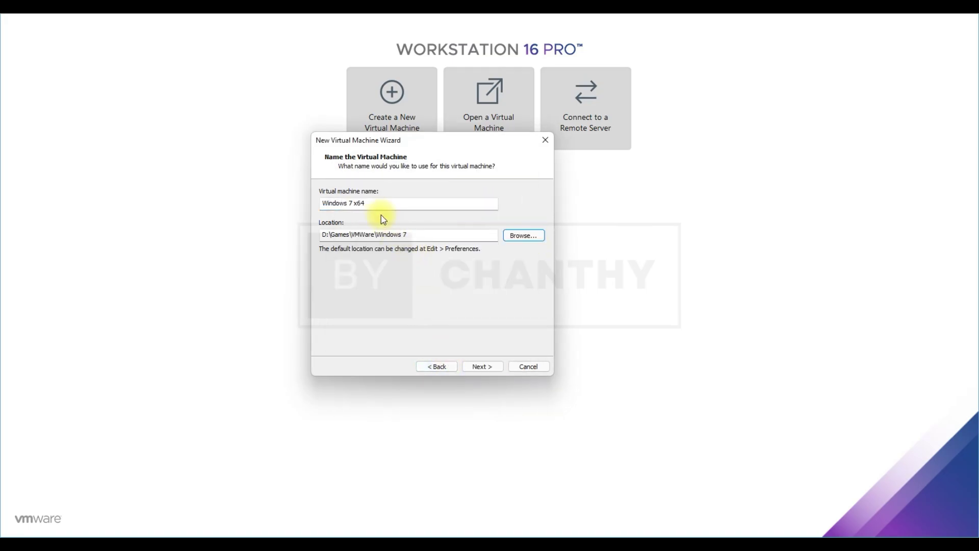
click(377, 206)
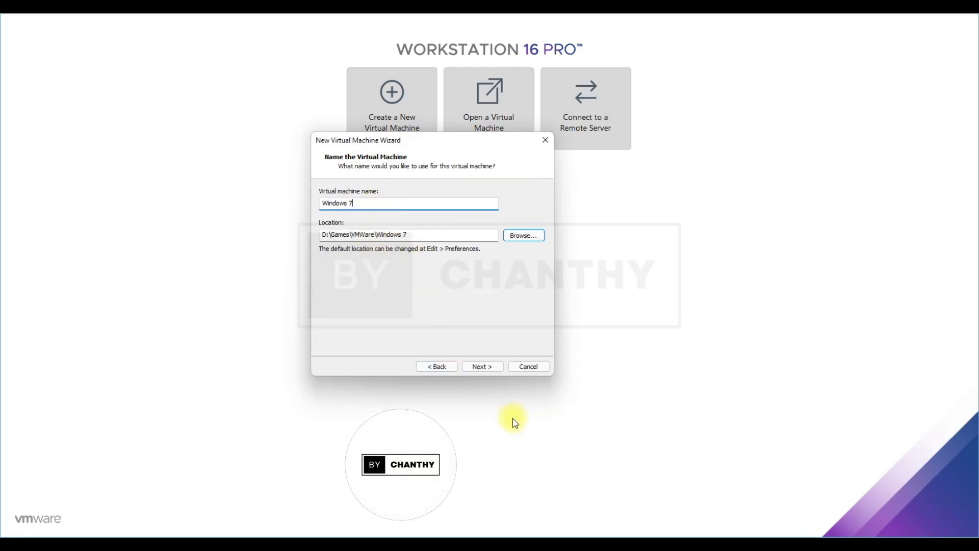
click(488, 367)
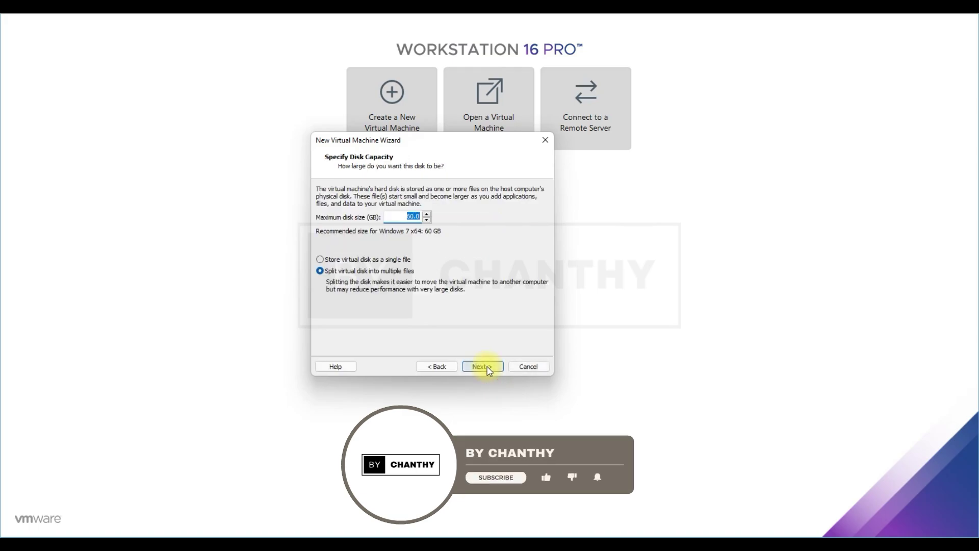
- Accept the 60 GB disk split into multiple files and set the virtual machine's memory to 4096 MB
click(482, 366)
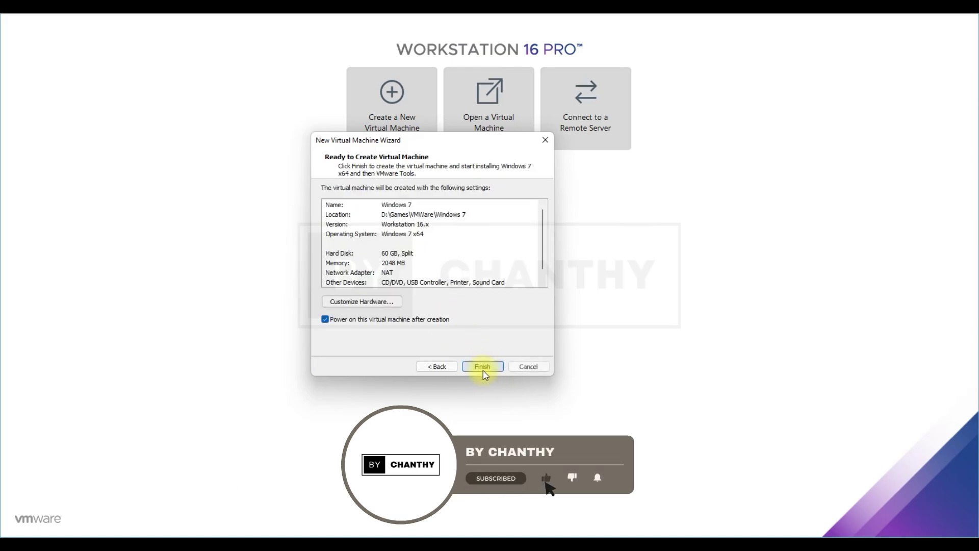
click(398, 306)
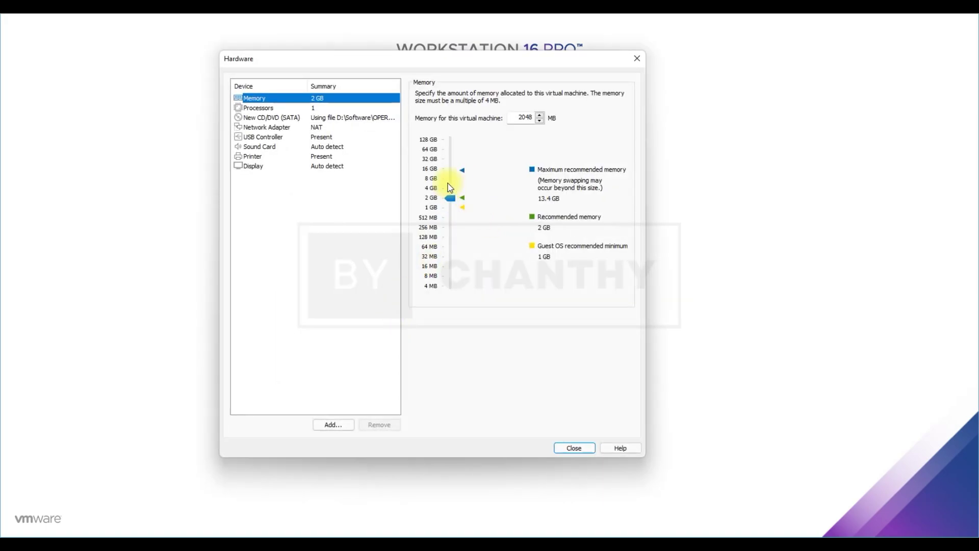
click(451, 198)
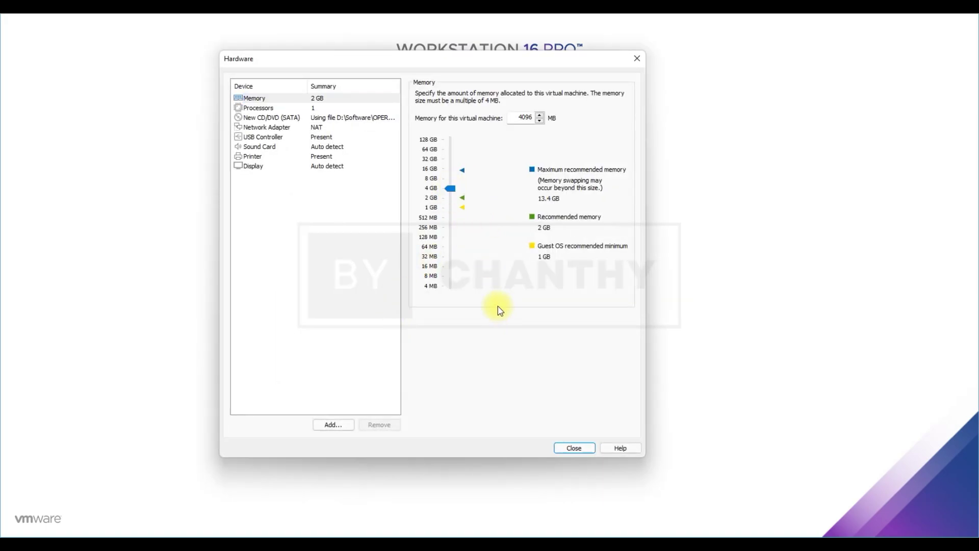
- Set the virtual machine's number of processors to 2
click(306, 108)
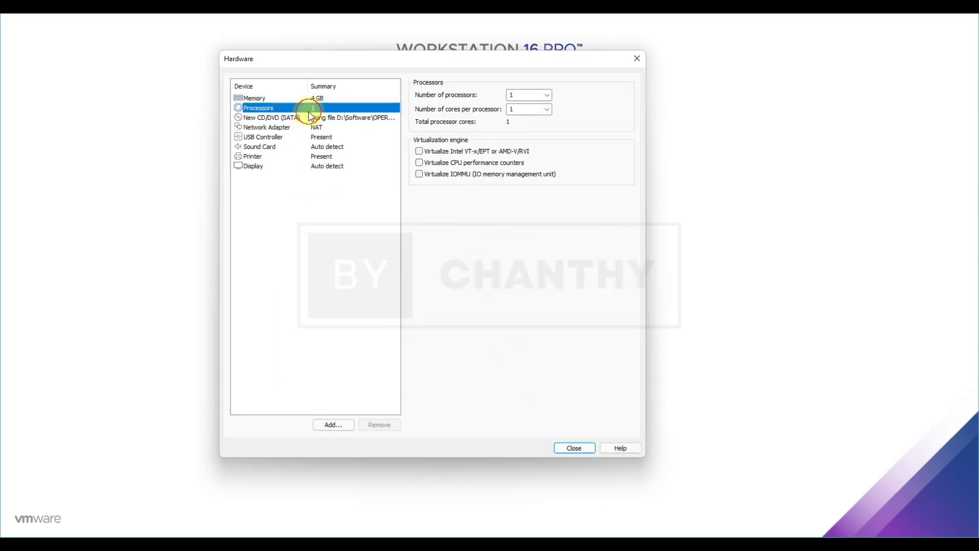
click(547, 96)
click(525, 113)
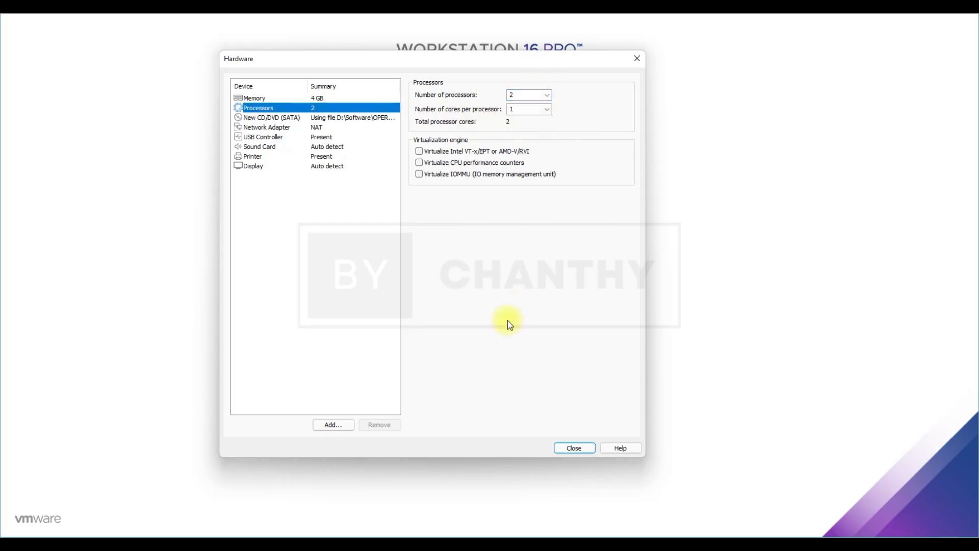
- Finish creating the virtual machine, start its Windows 7 installation and dismiss the Easy Install notice
click(575, 449)
click(487, 368)
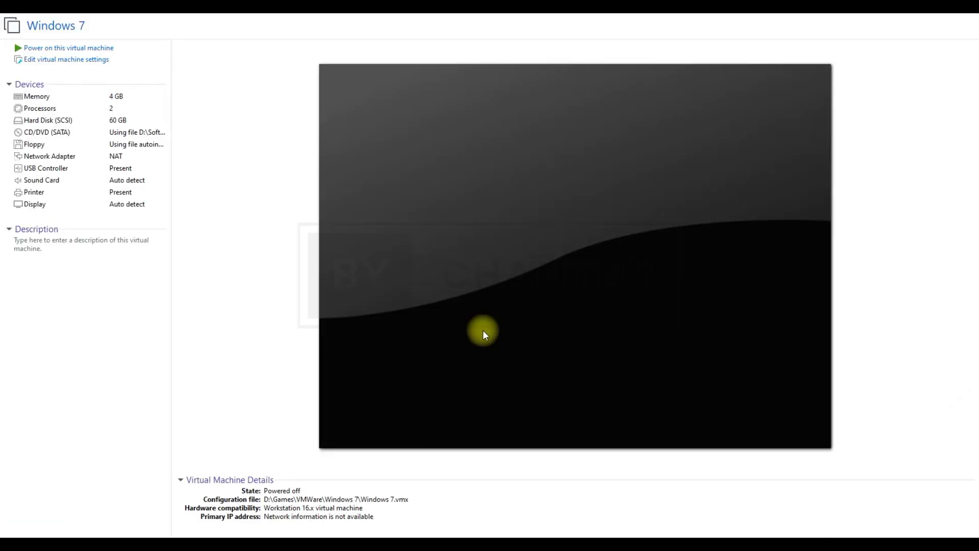
click(483, 333)
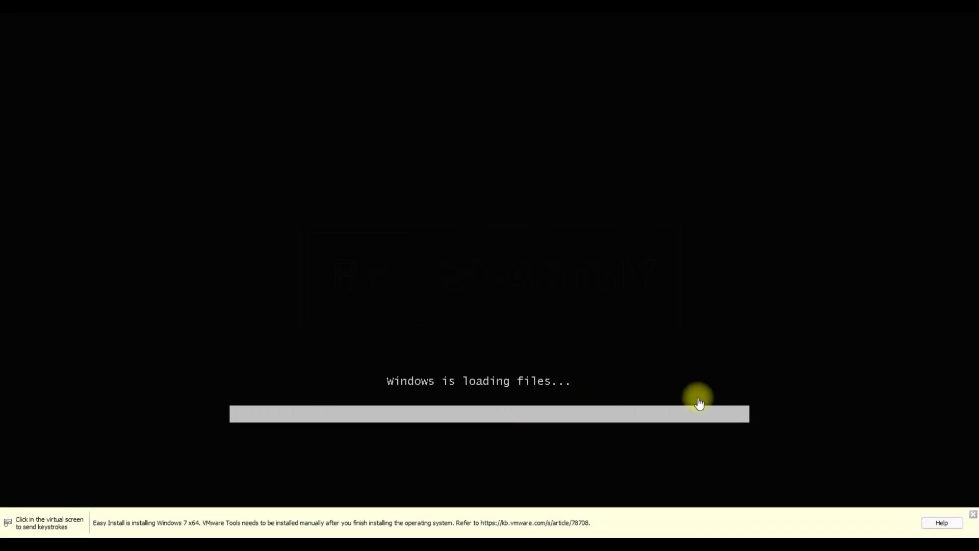
click(973, 514)
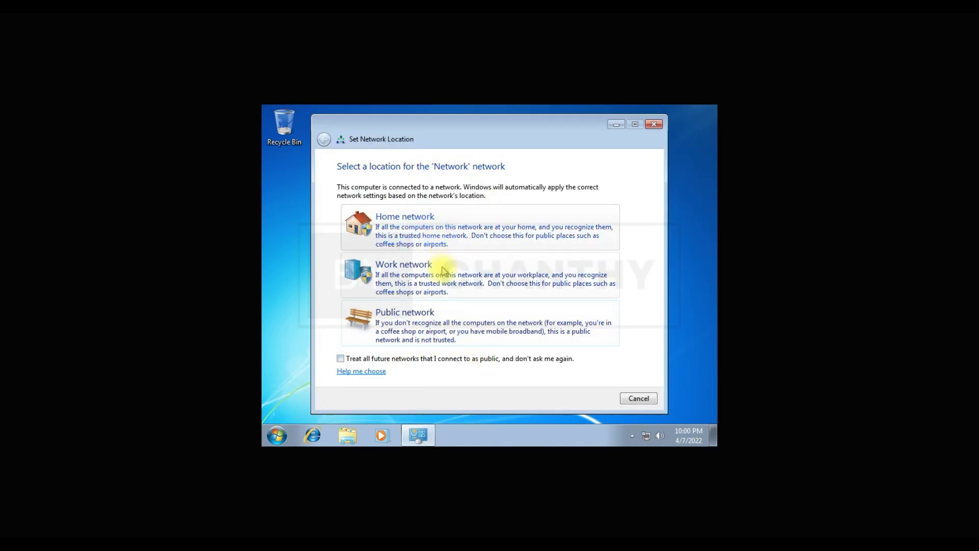
- Set the Windows 7 network location to Public network and close the network location dialog
click(442, 321)
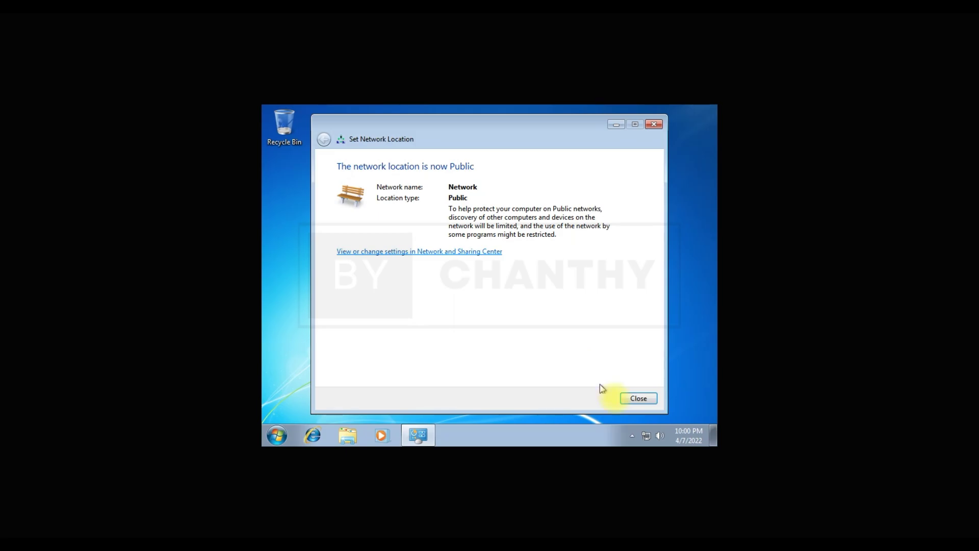
click(637, 398)
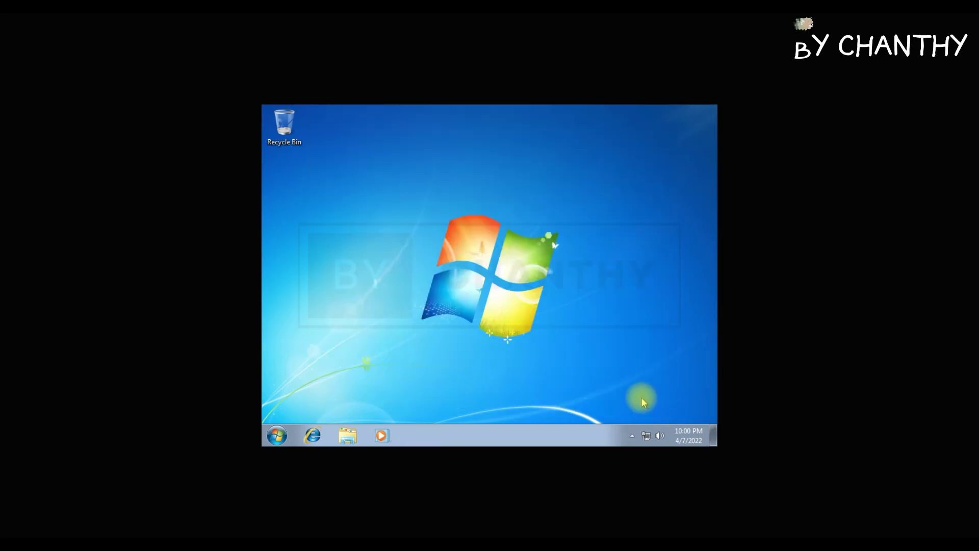
click(632, 435)
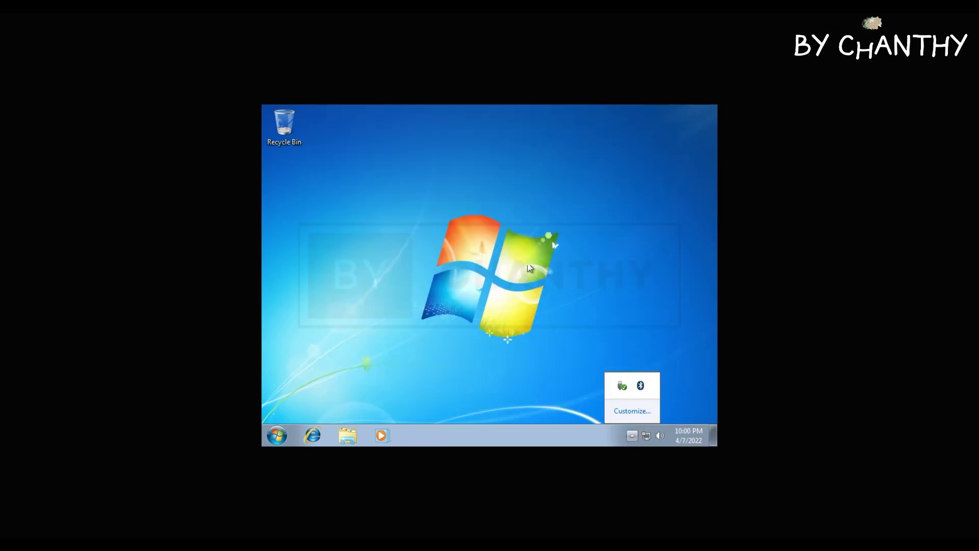
click(615, 359)
click(277, 435)
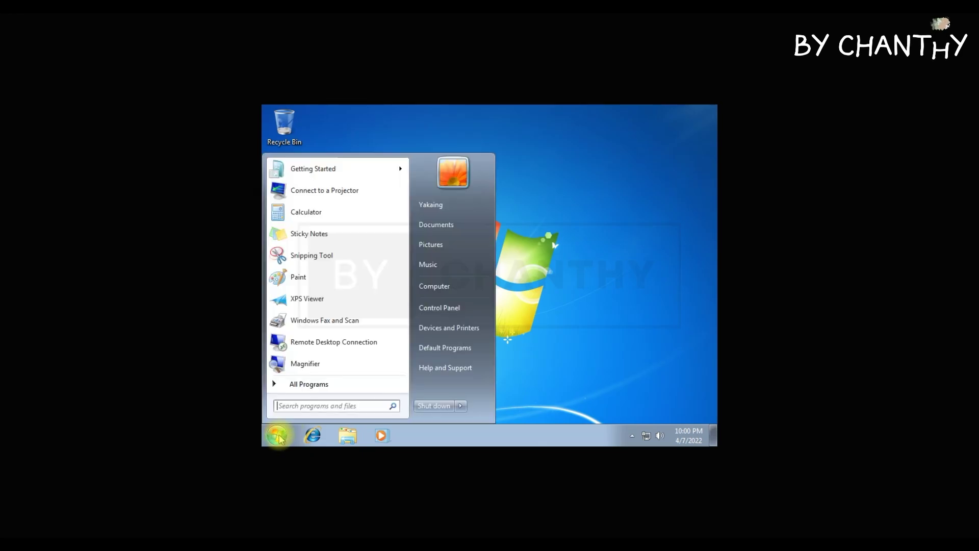
click(576, 304)
- Set the Windows 7 screen resolution to 1280 × 720 and keep the new display settings
right_click(477, 192)
mouse_move(522, 217)
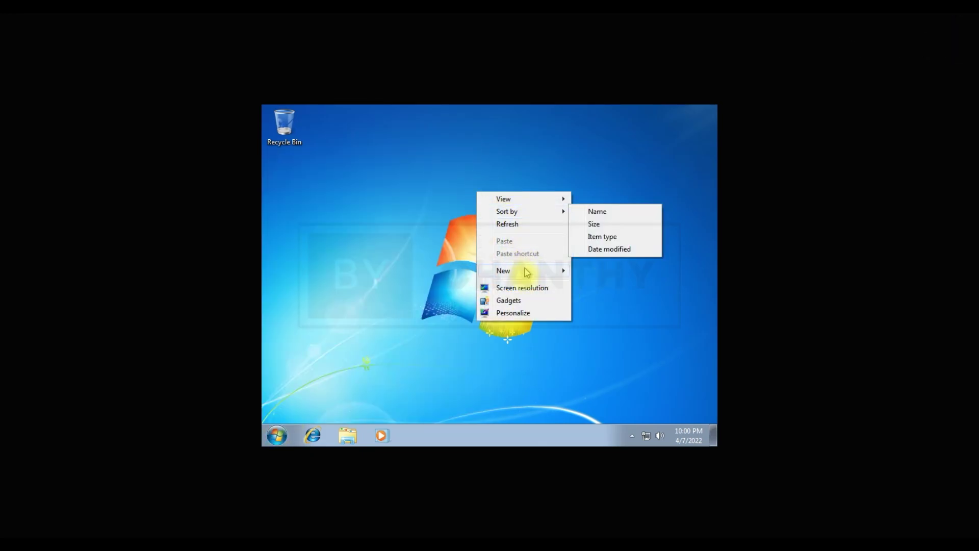
click(525, 288)
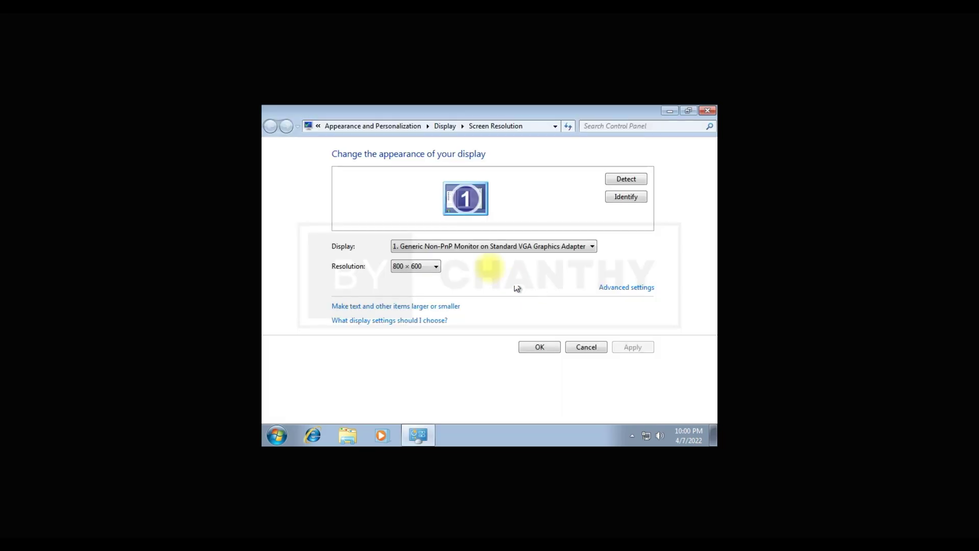
click(431, 266)
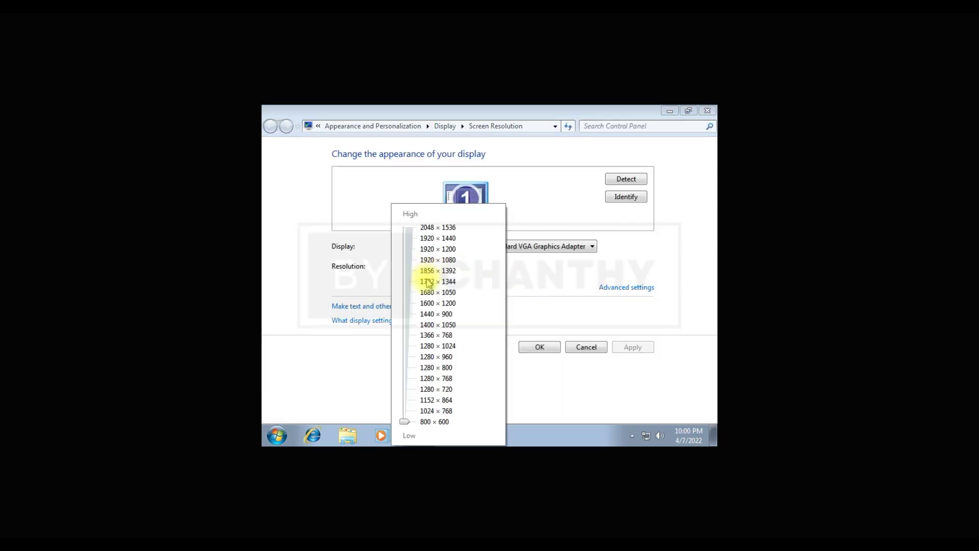
click(406, 392)
click(554, 397)
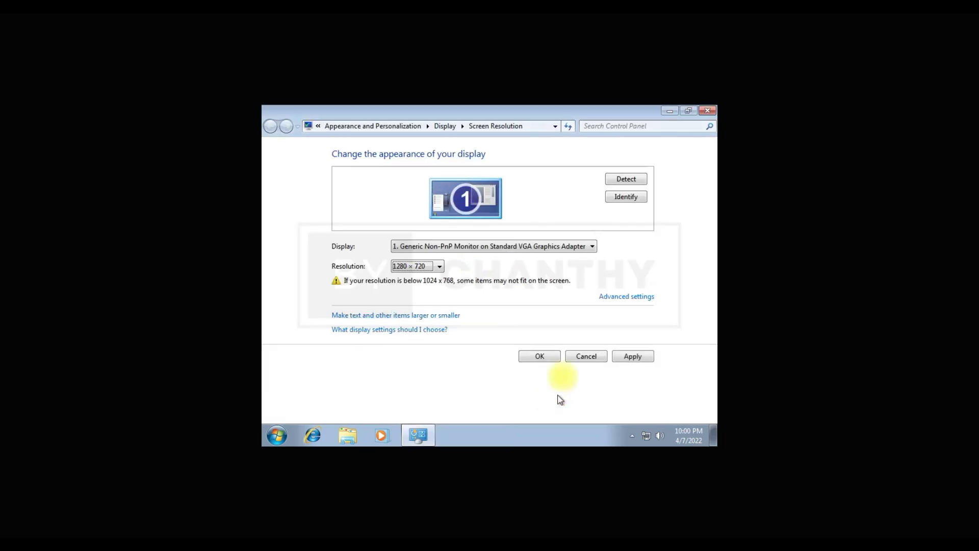
click(633, 349)
click(510, 261)
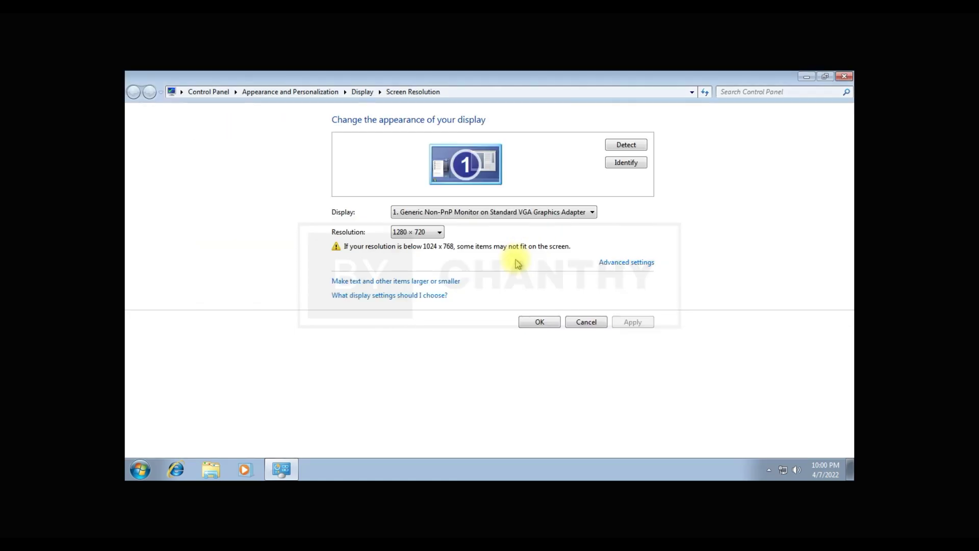
- Set the screen resolution to 2048 × 1536 and keep the new display settings
click(439, 233)
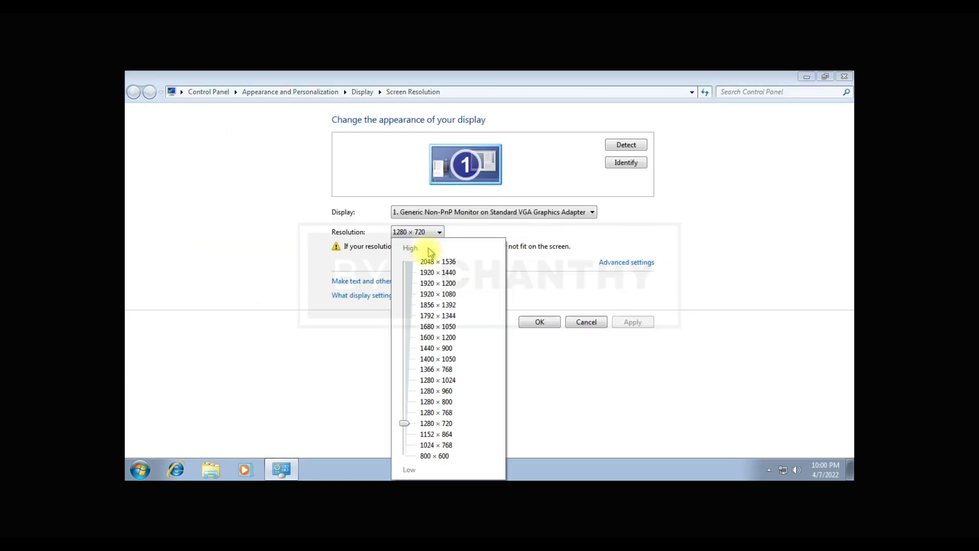
click(408, 268)
click(563, 276)
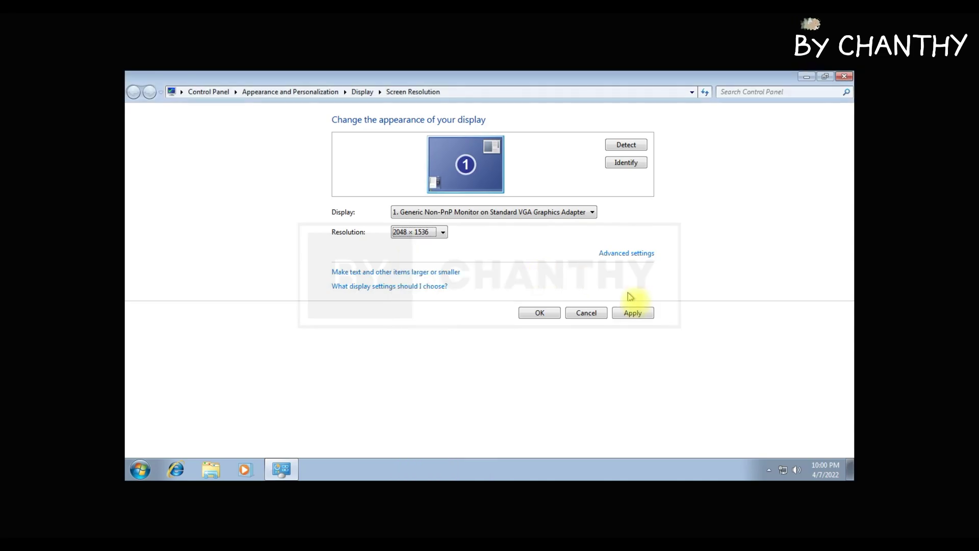
click(633, 322)
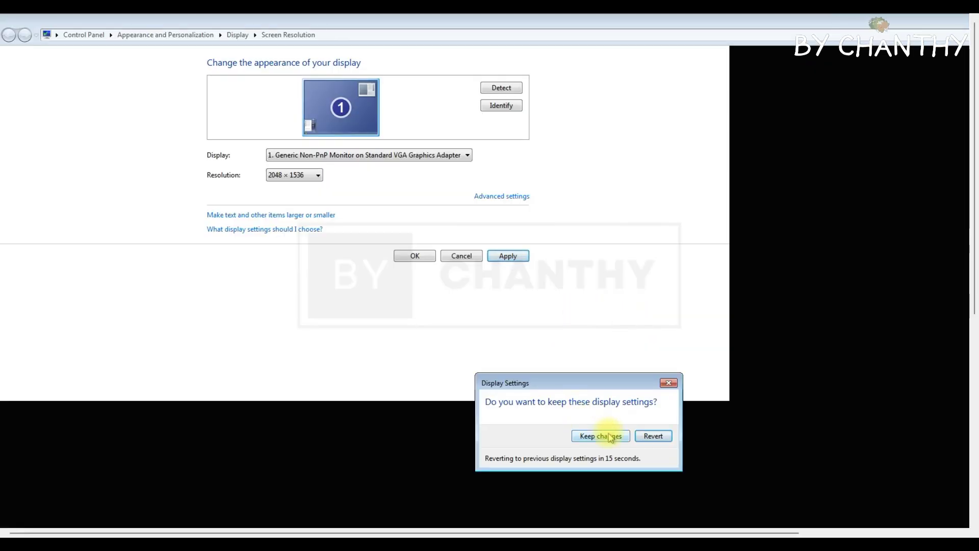
click(597, 435)
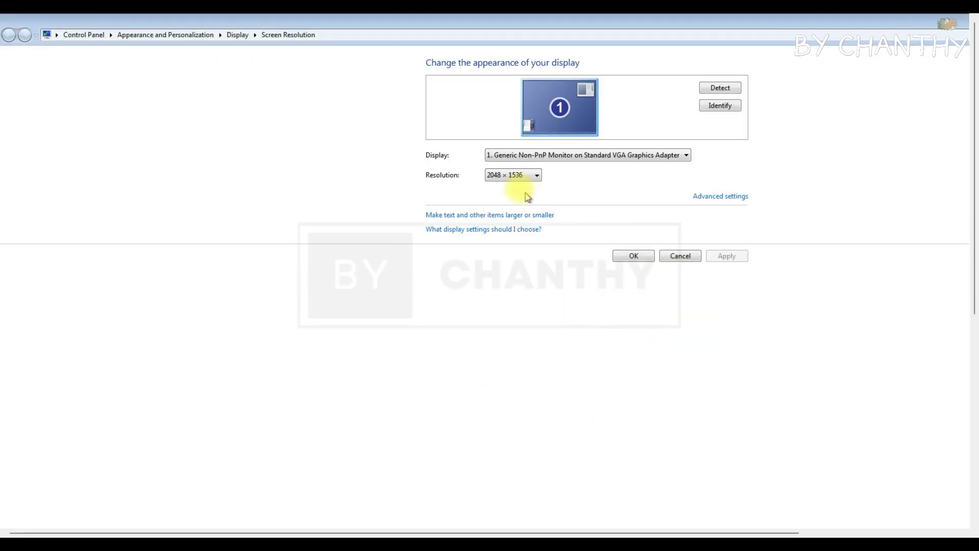
- Set the screen resolution to 1280 × 960 and keep the new display settings
click(518, 176)
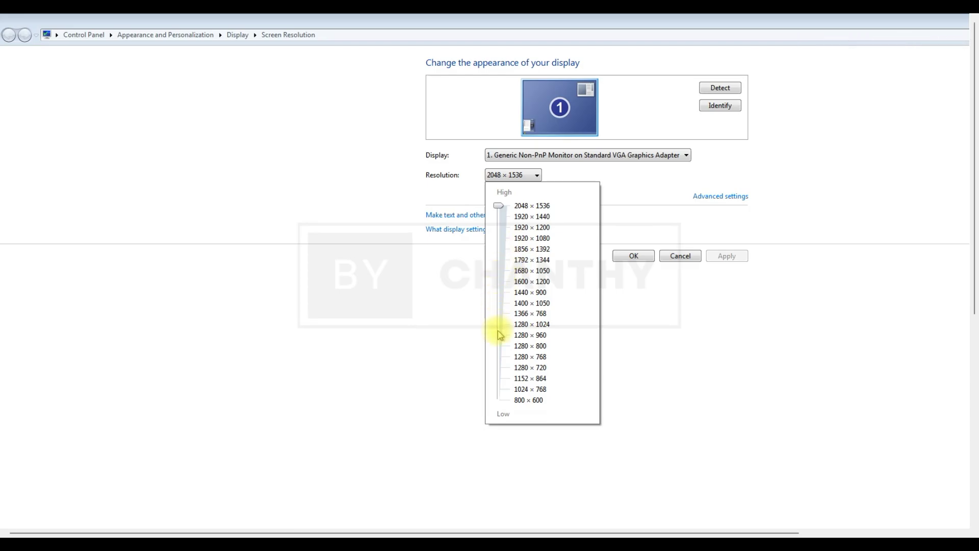
click(498, 350)
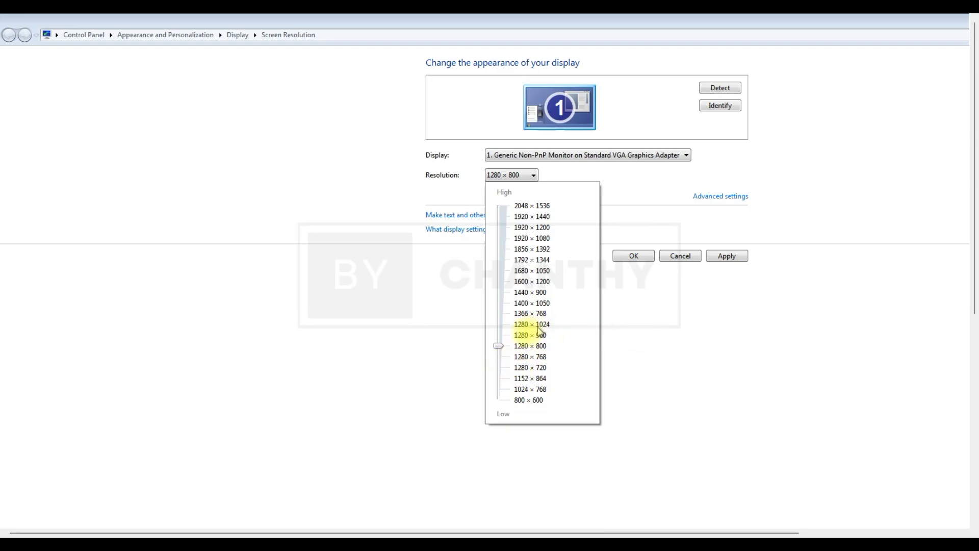
click(498, 335)
click(709, 281)
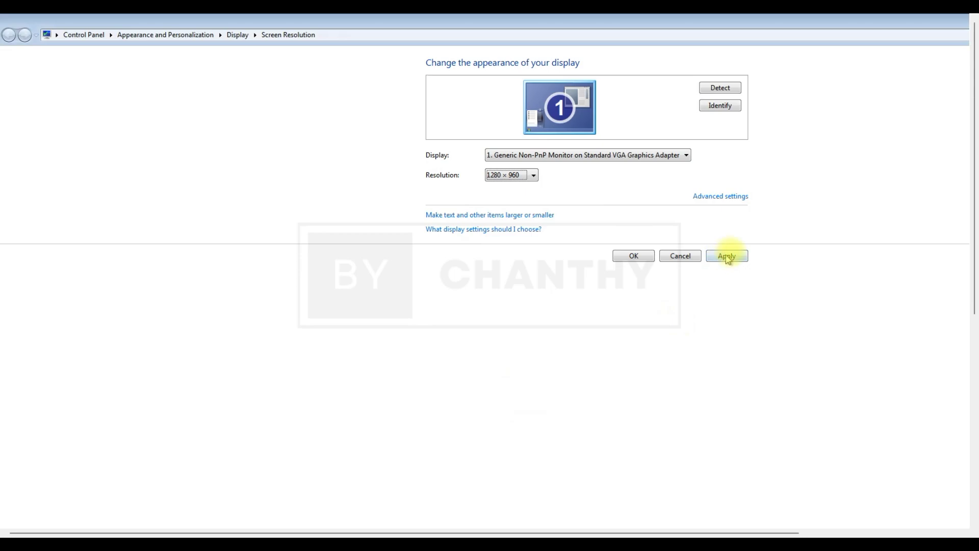
click(727, 256)
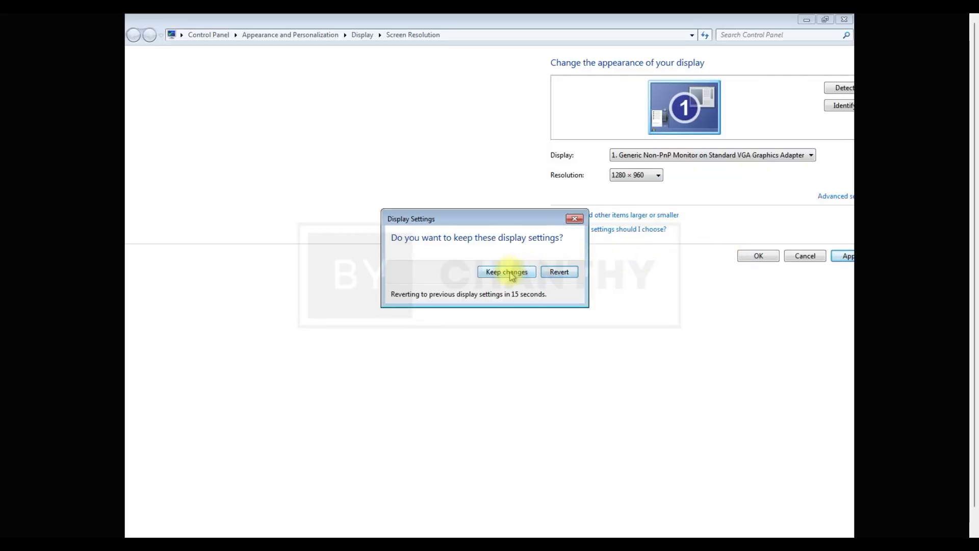
click(511, 273)
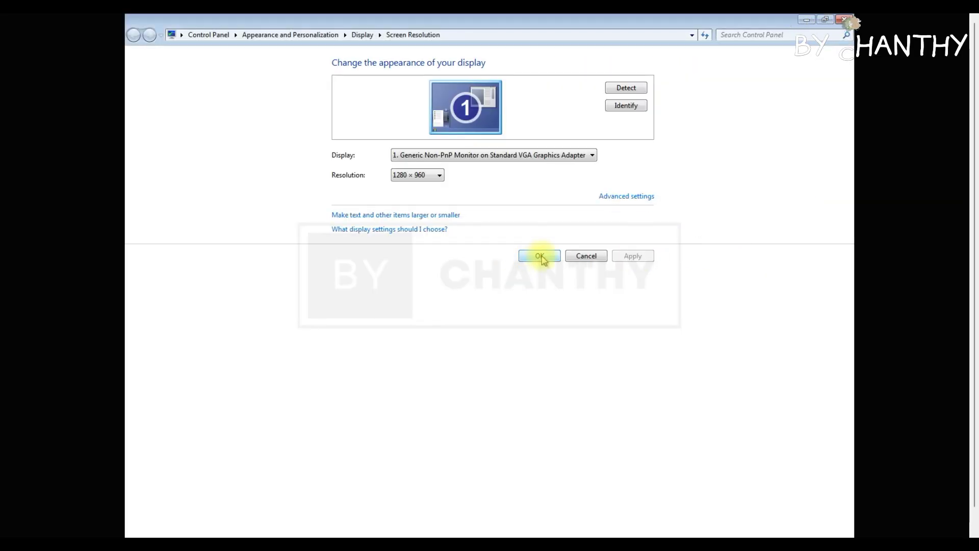
- Set the screen resolution to 800 × 600, keep the change and close the display settings
click(421, 175)
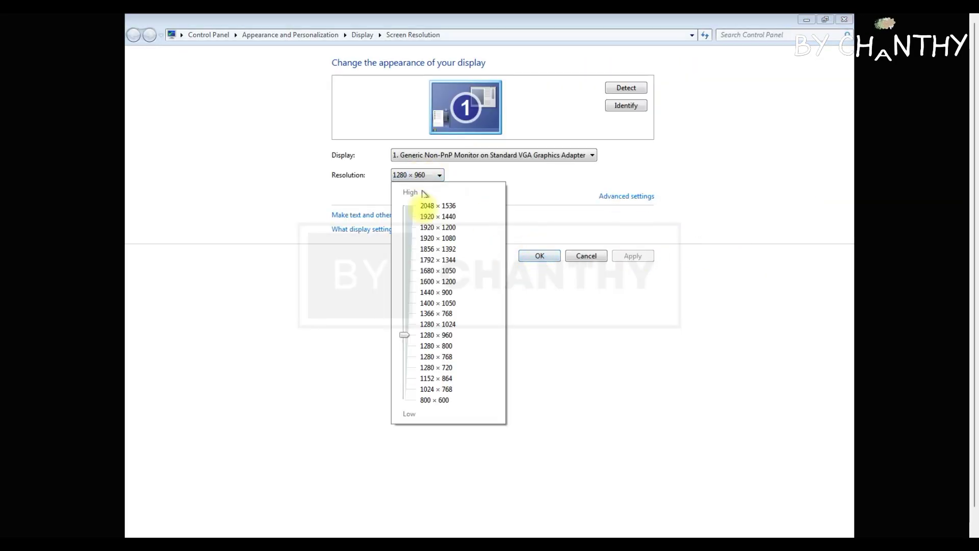
click(411, 401)
click(564, 330)
click(633, 258)
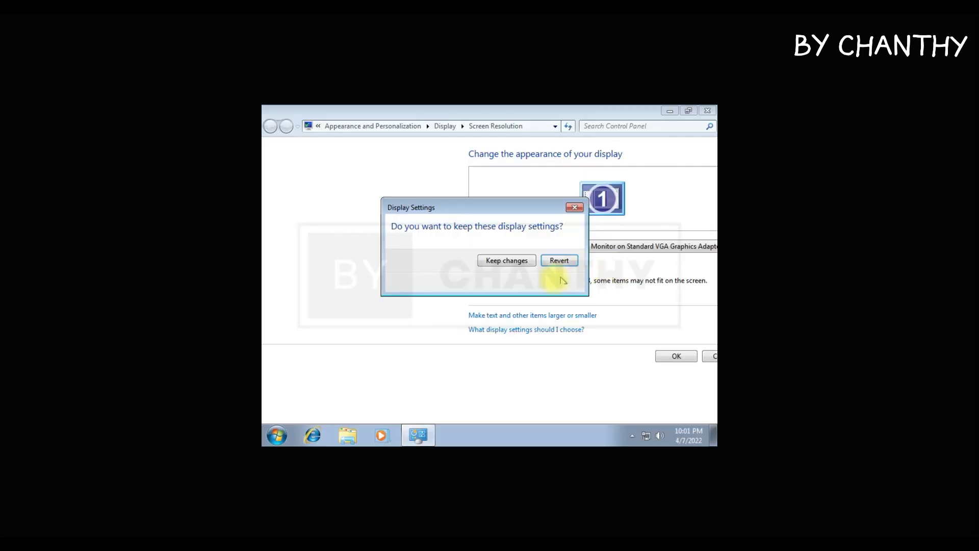
click(507, 261)
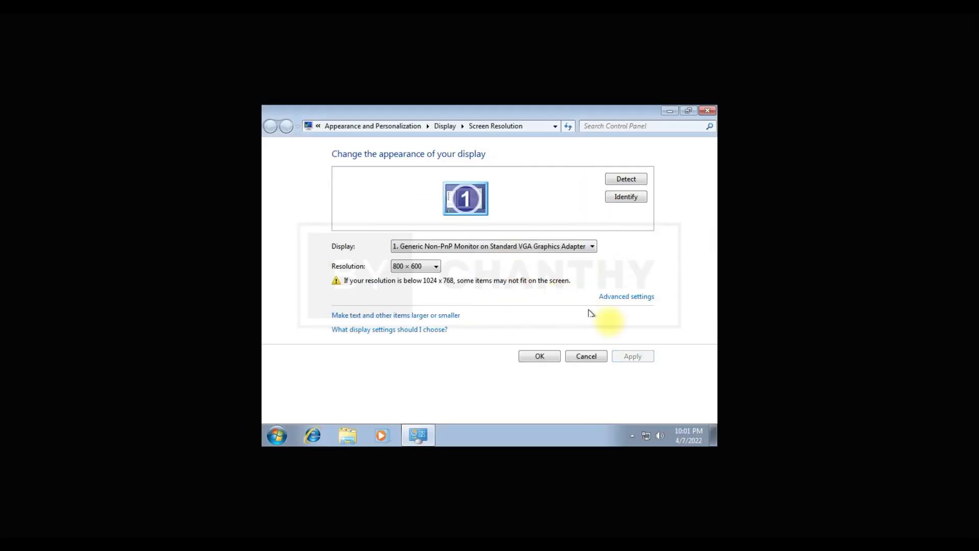
click(530, 359)
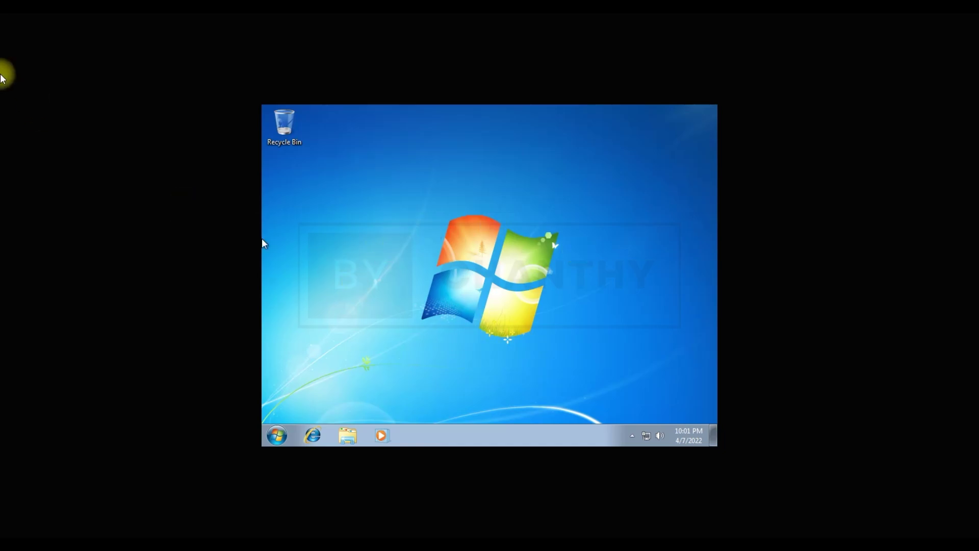
click(1, 1)
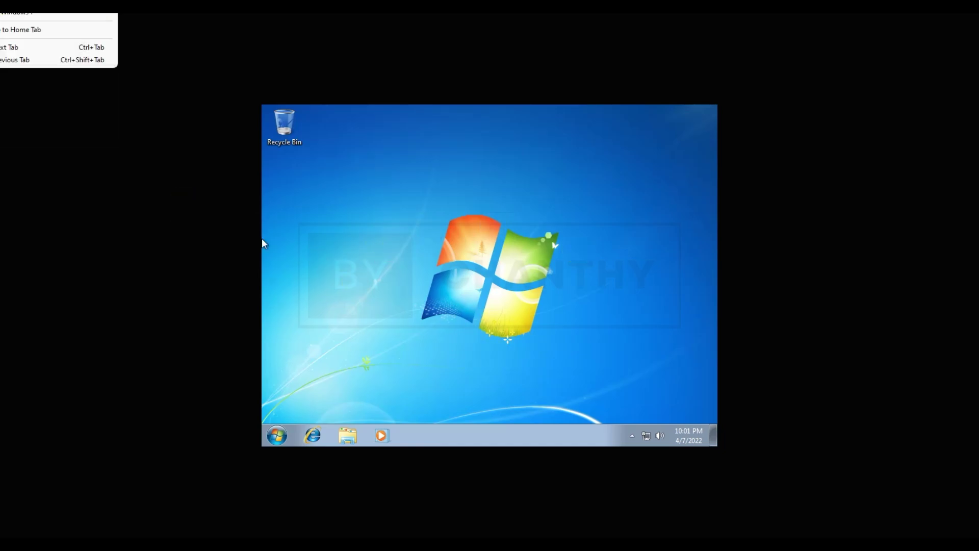
mouse_move(20, 12)
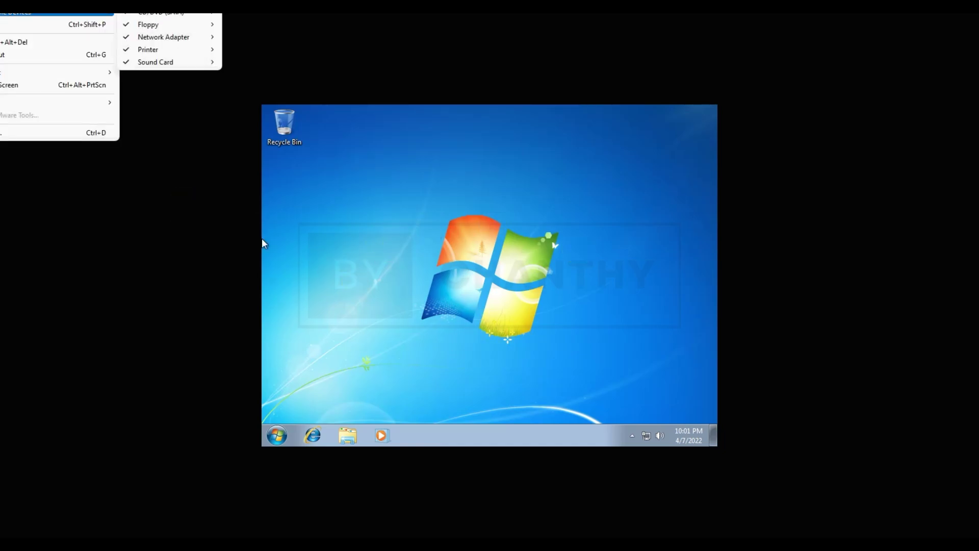
mouse_move(37, 102)
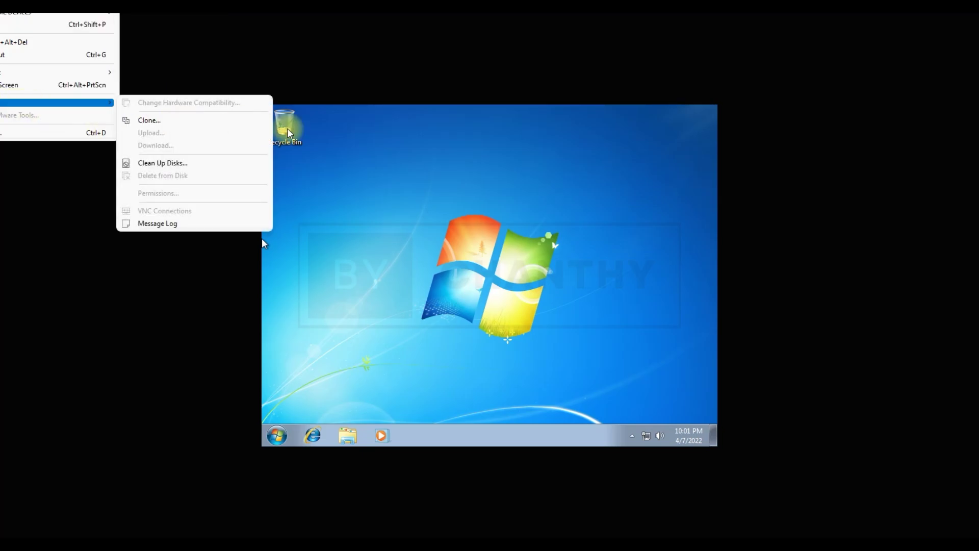
click(262, 238)
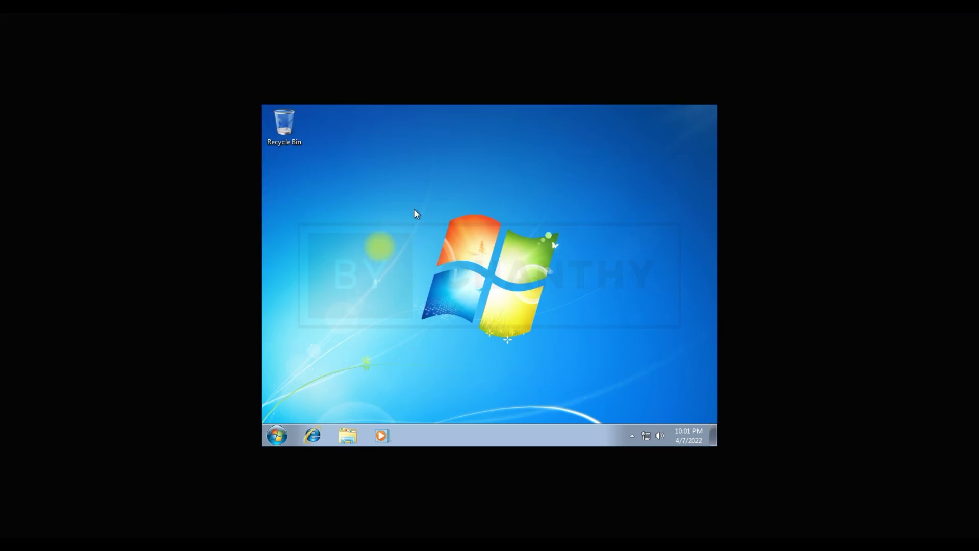
- Examine the drives listed under Computer in Windows Explorer and close the window
click(349, 437)
click(309, 298)
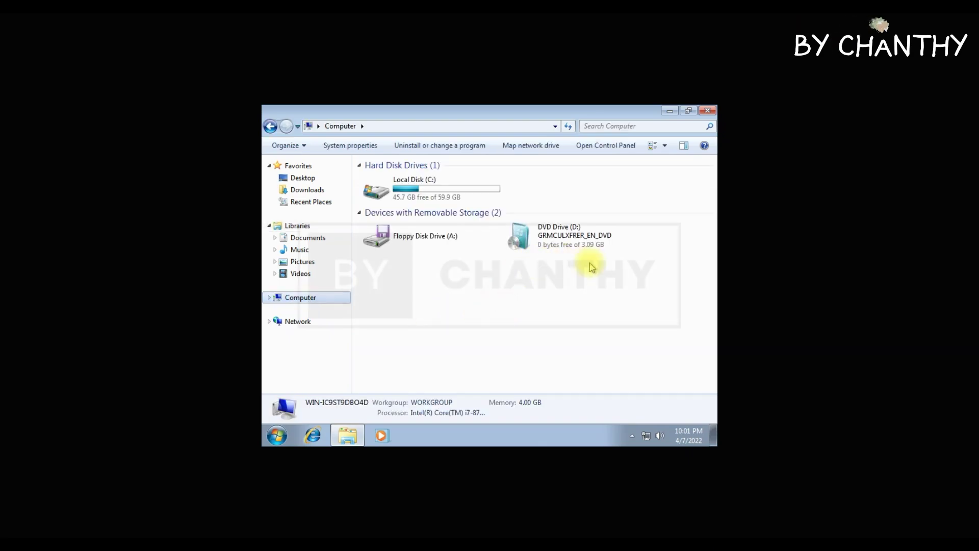
click(708, 110)
- Browse the installed programs in the Accessories and Games folders and open Games Explorer
click(277, 434)
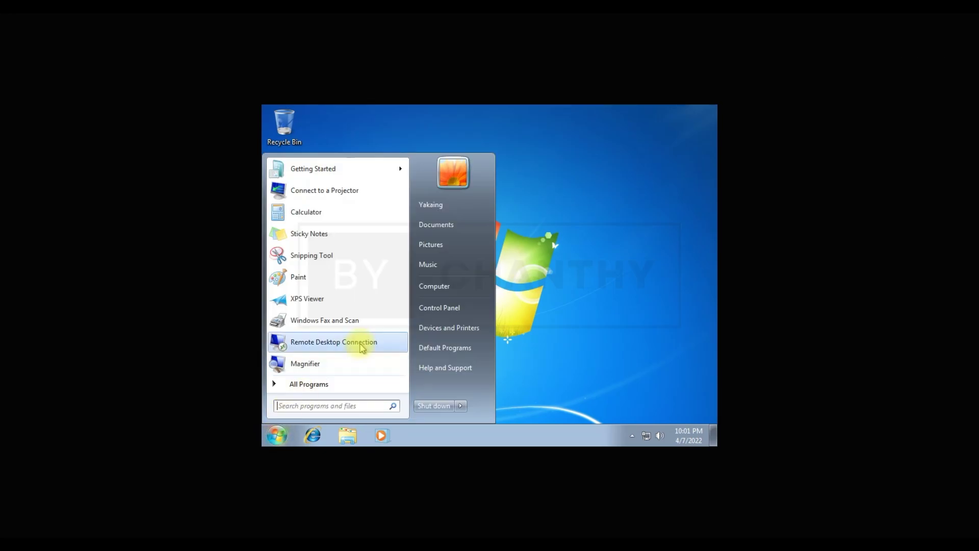
click(375, 382)
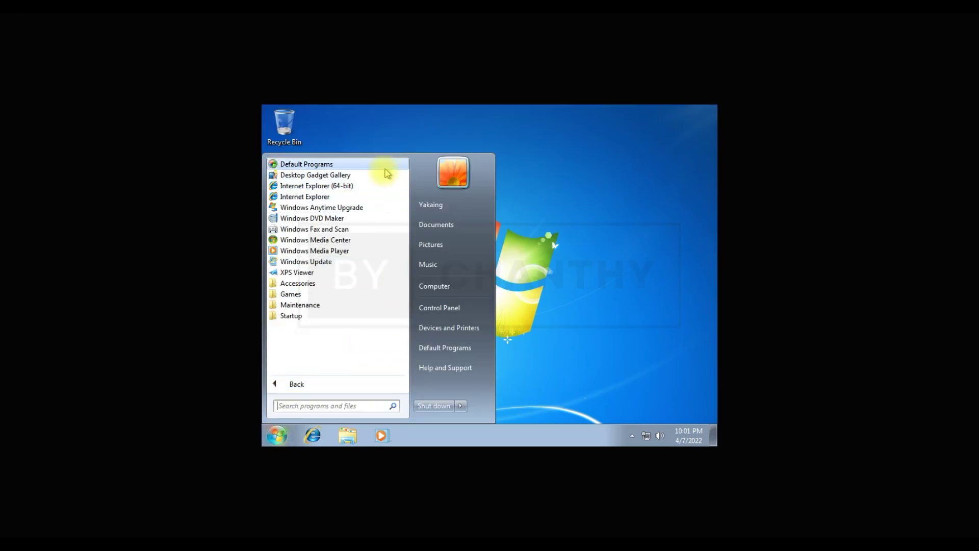
click(339, 283)
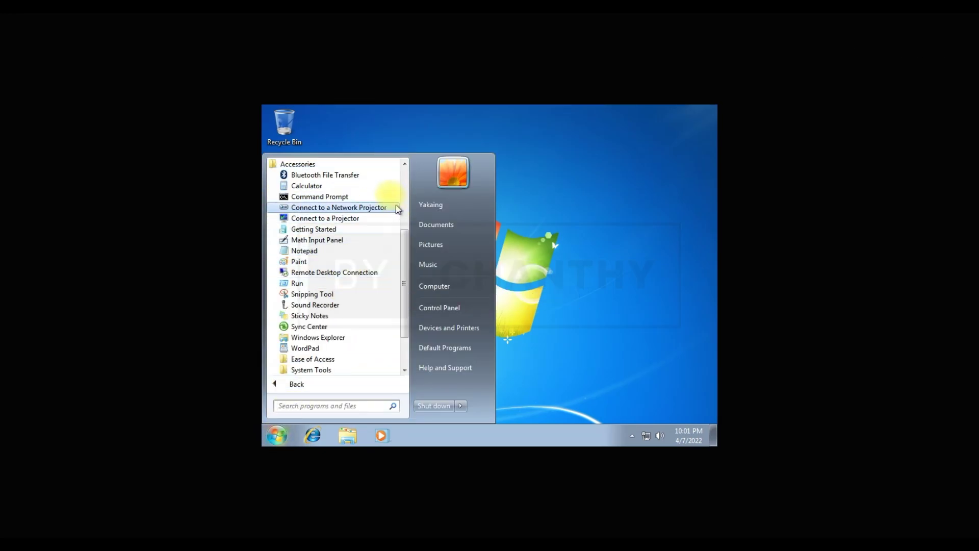
scroll(344, 331, down, 2)
click(327, 351)
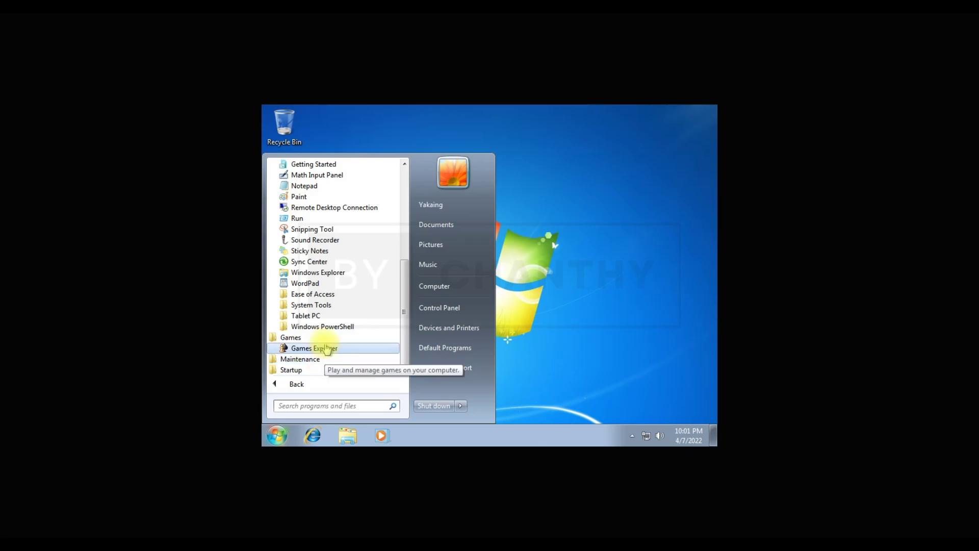
click(314, 348)
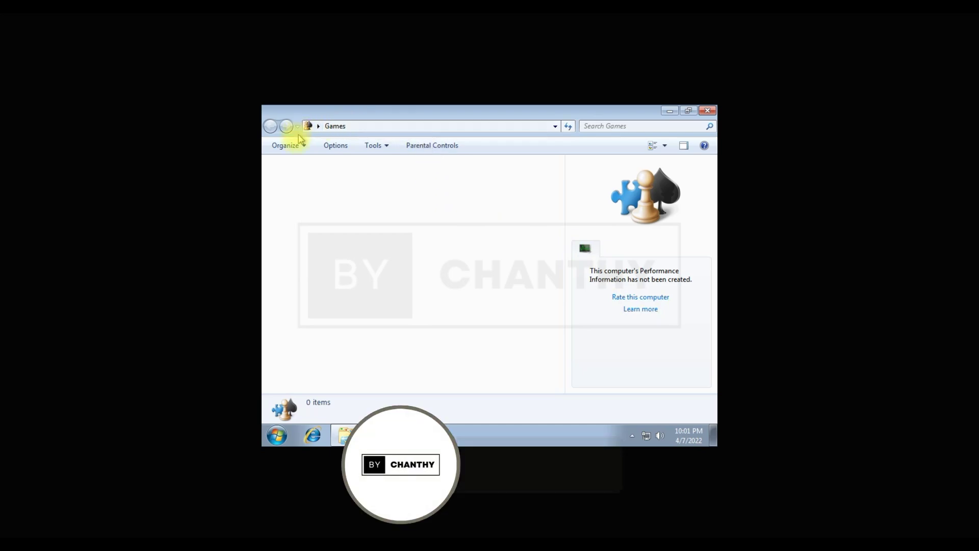
- Close Games Explorer and browse the Startup, Maintenance, Games and Accessories folders in the list of all installed programs
click(705, 111)
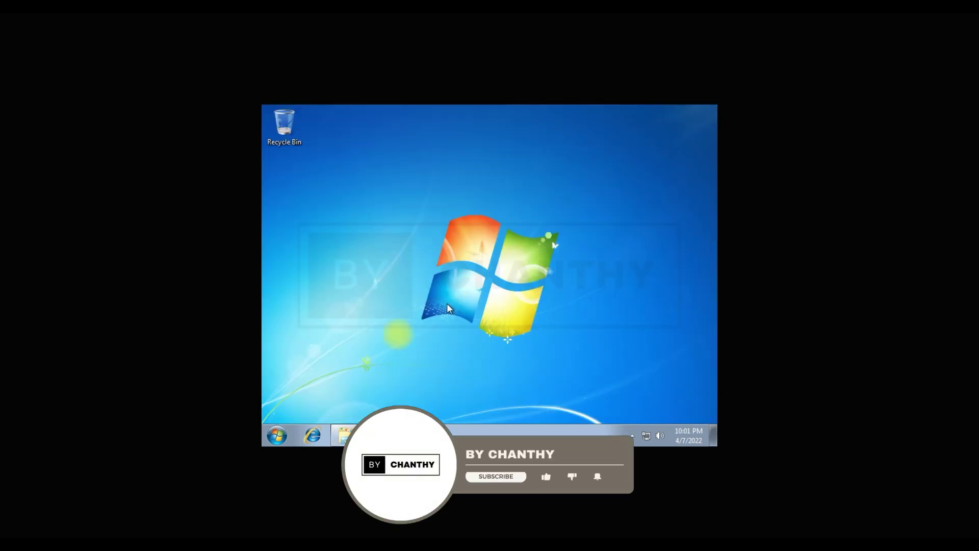
click(276, 435)
click(309, 383)
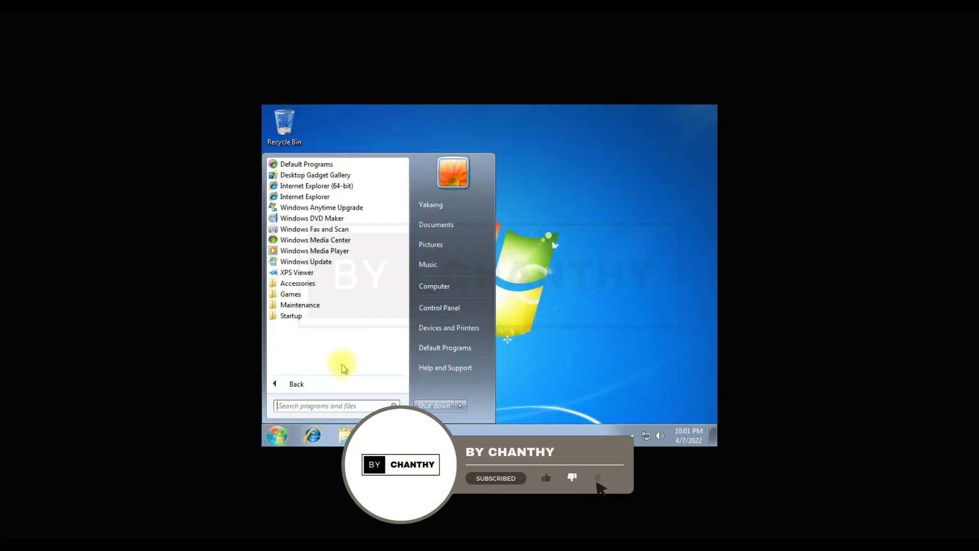
click(303, 317)
click(311, 305)
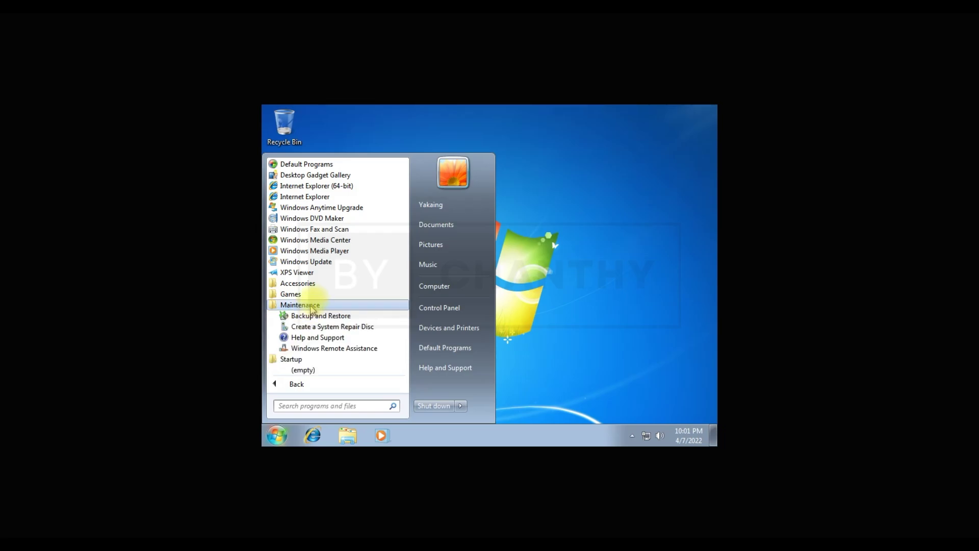
click(329, 295)
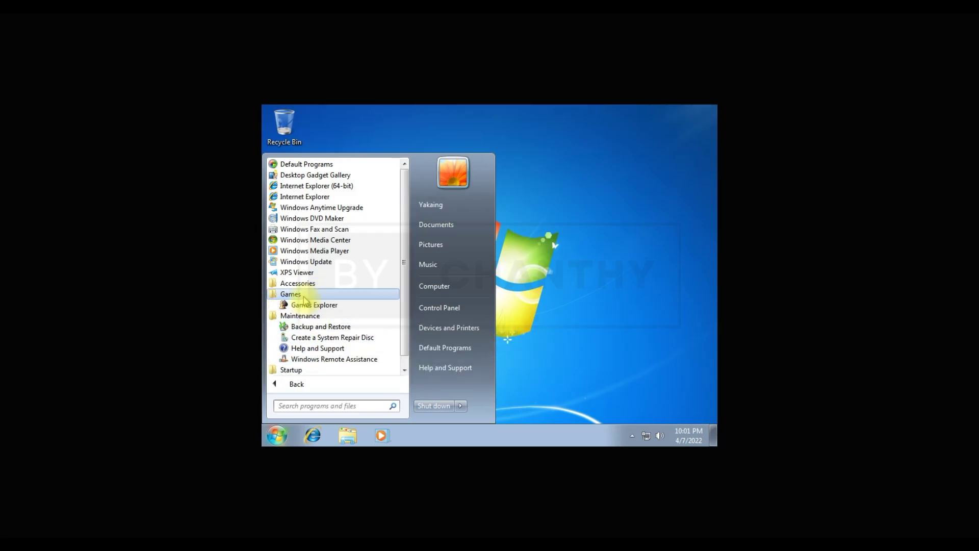
click(326, 283)
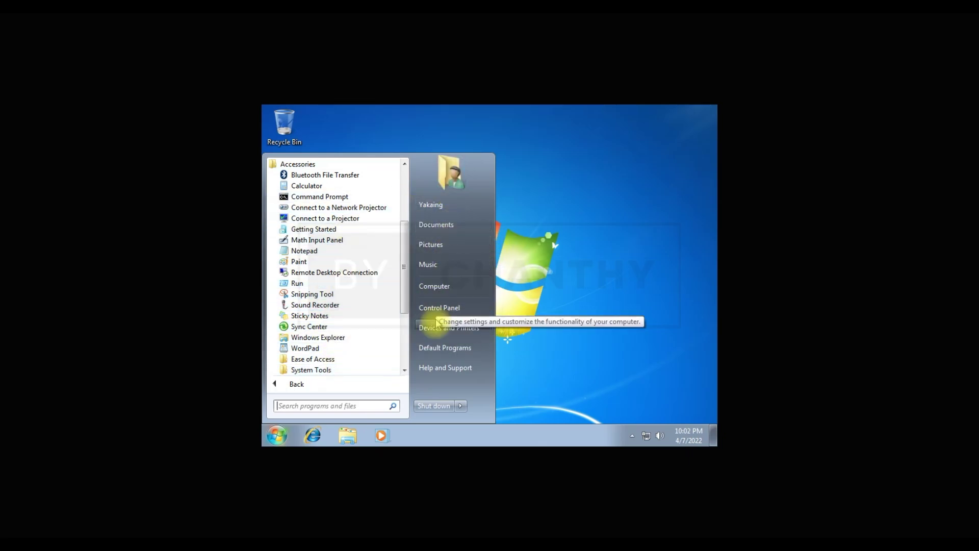
scroll(366, 319, up, 4)
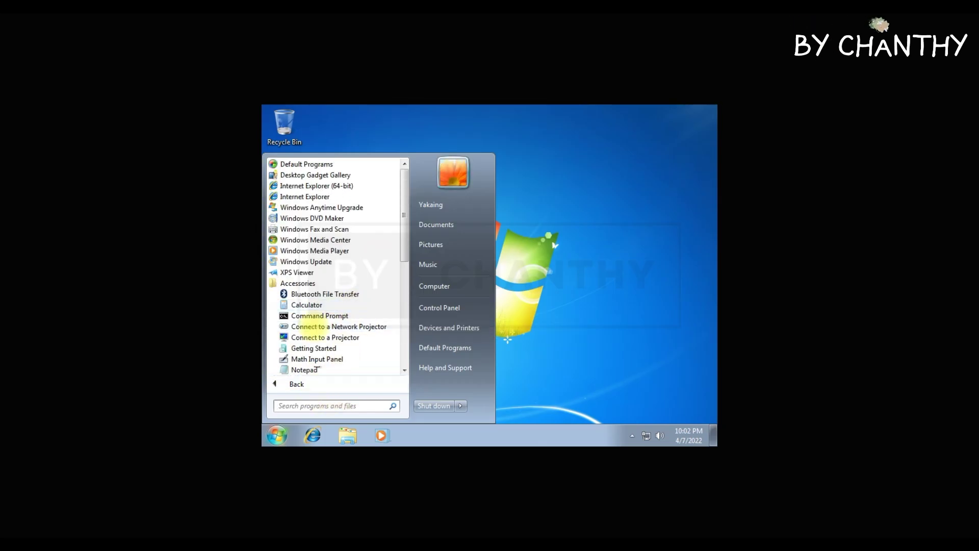
- Place the Clock, CPU Meter, Slide Show and Currency gadgets down the desktop's right edge and close the Desktop Gadget Gallery
click(342, 175)
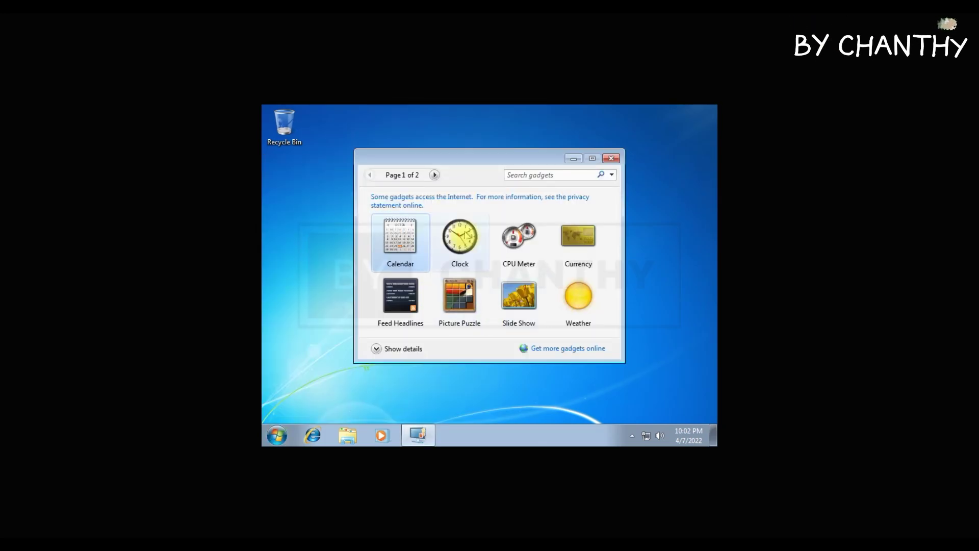
drag(454, 249, 670, 154)
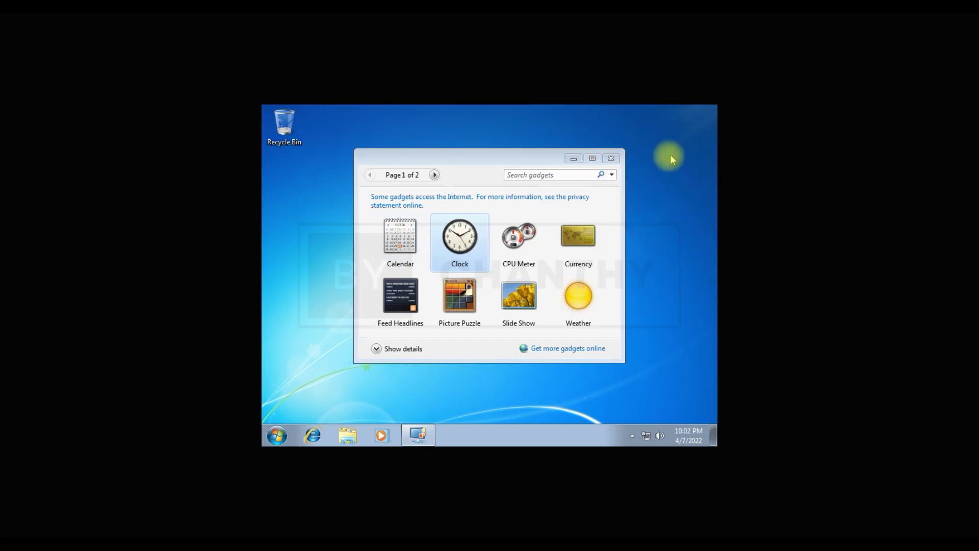
drag(516, 244, 678, 236)
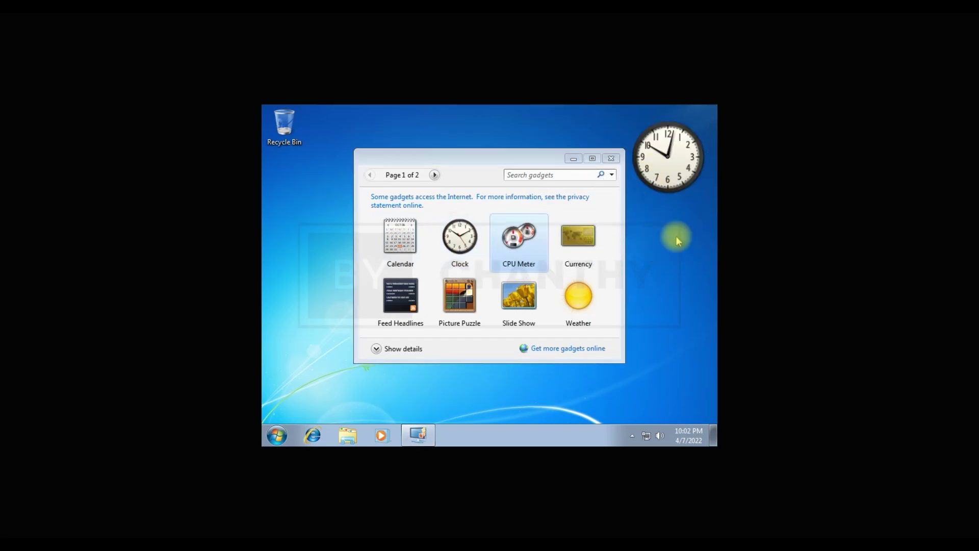
drag(501, 317, 677, 319)
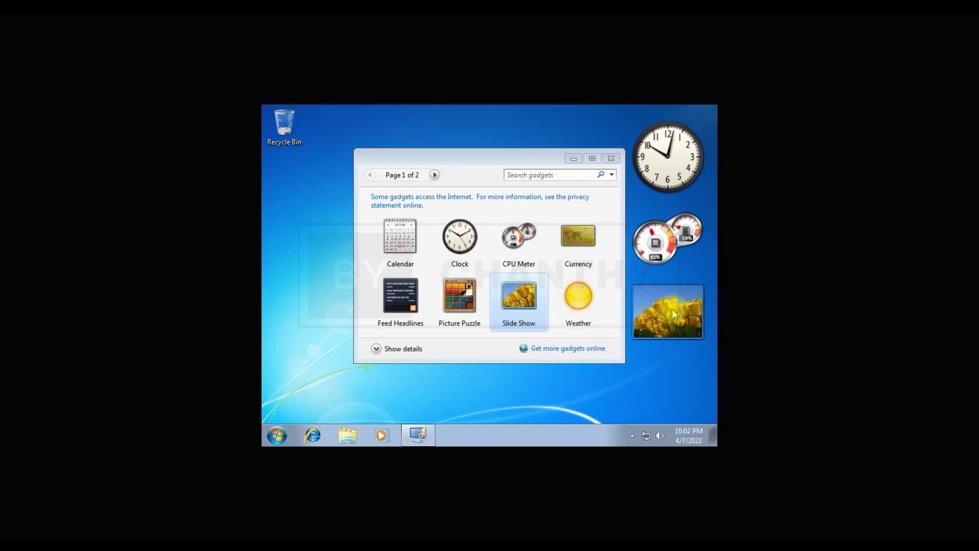
drag(565, 232, 671, 376)
click(612, 158)
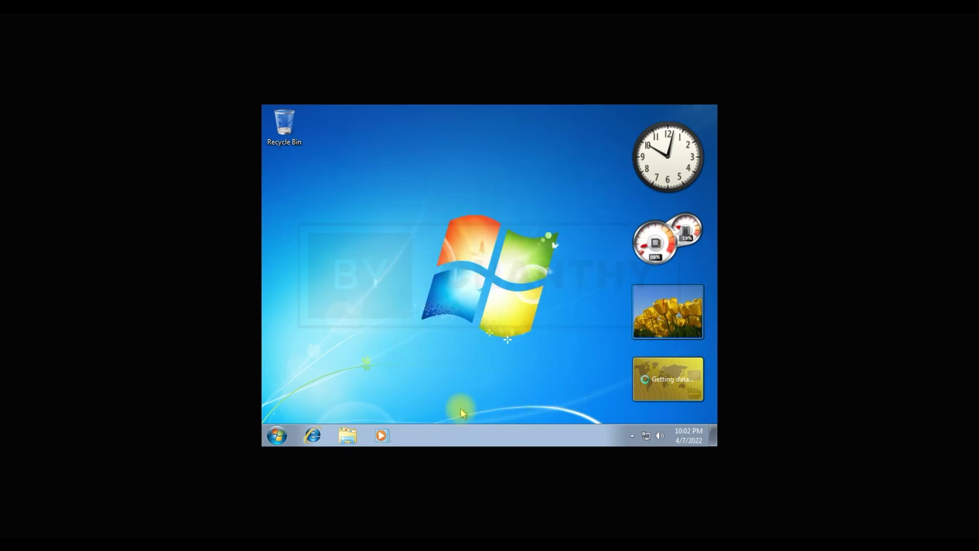
- Change the Clock gadget's face to the black chronograph style, 3 of 8, and apply it
mouse_move(712, 377)
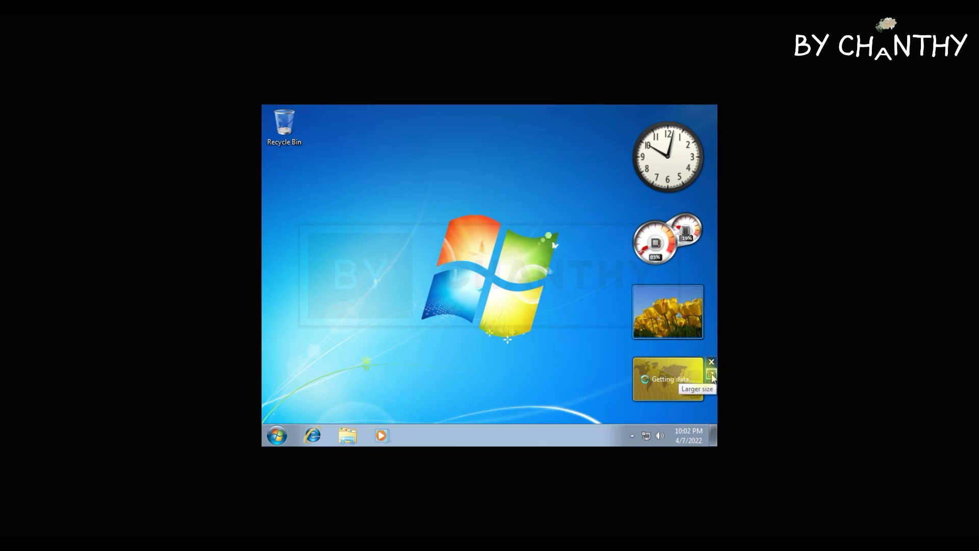
mouse_move(696, 159)
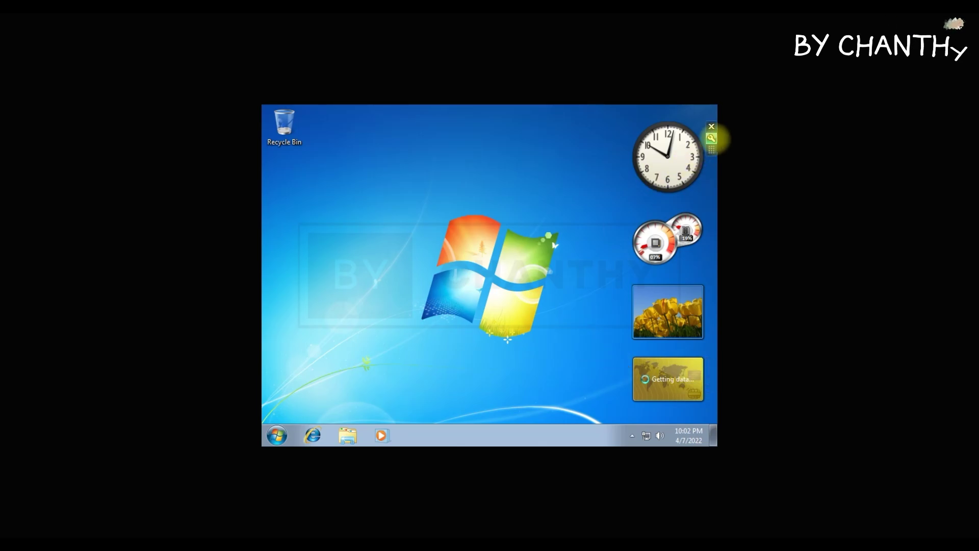
click(713, 140)
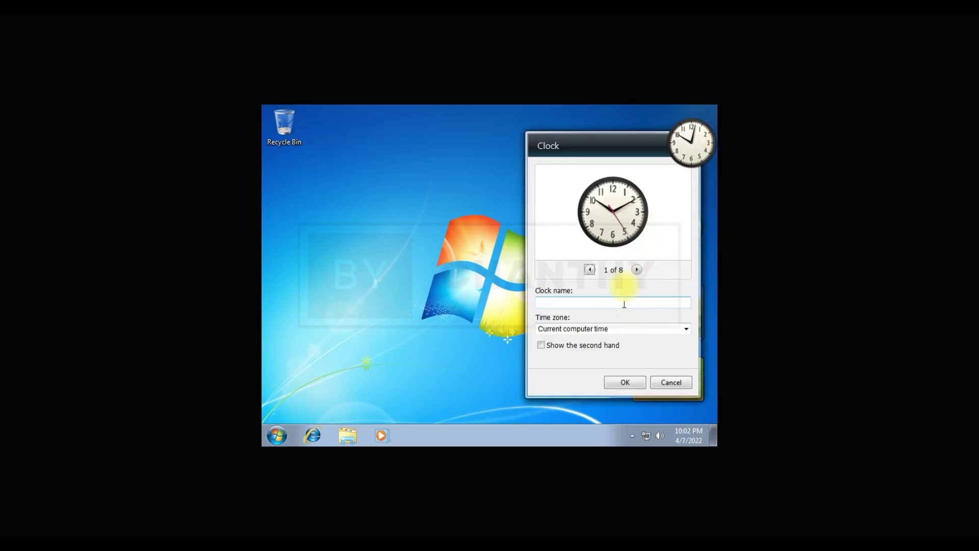
click(638, 270)
click(638, 270)
click(637, 270)
click(590, 270)
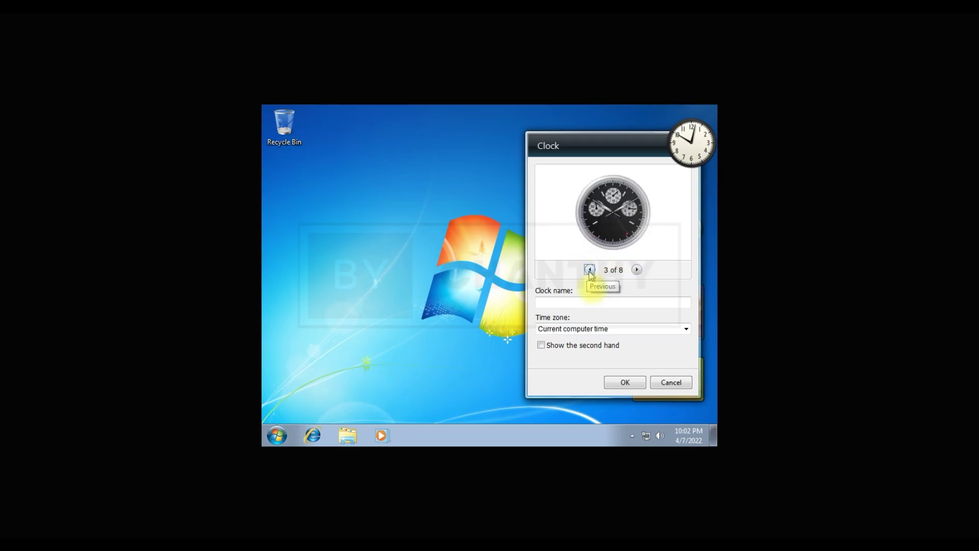
click(640, 378)
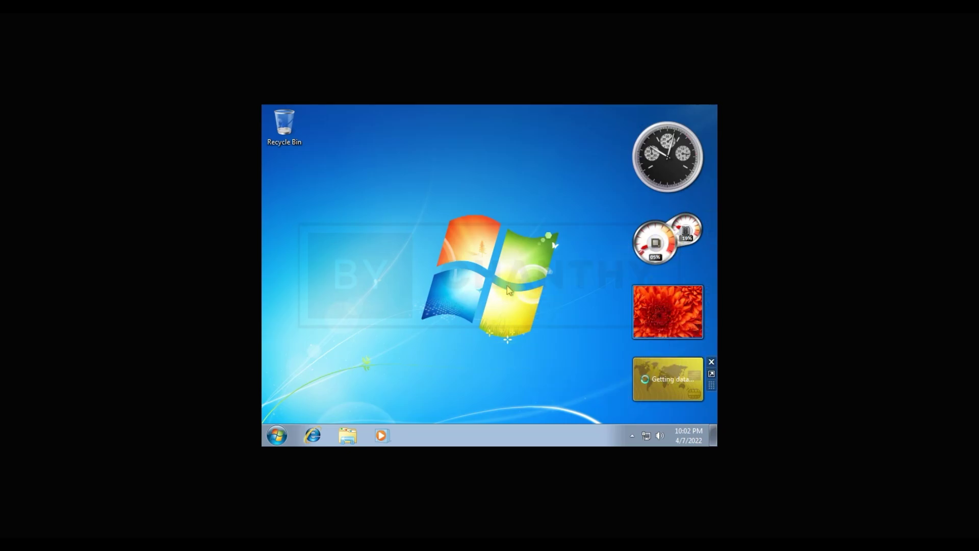
- Shut down the Windows 7 virtual machine from within the guest system
click(276, 436)
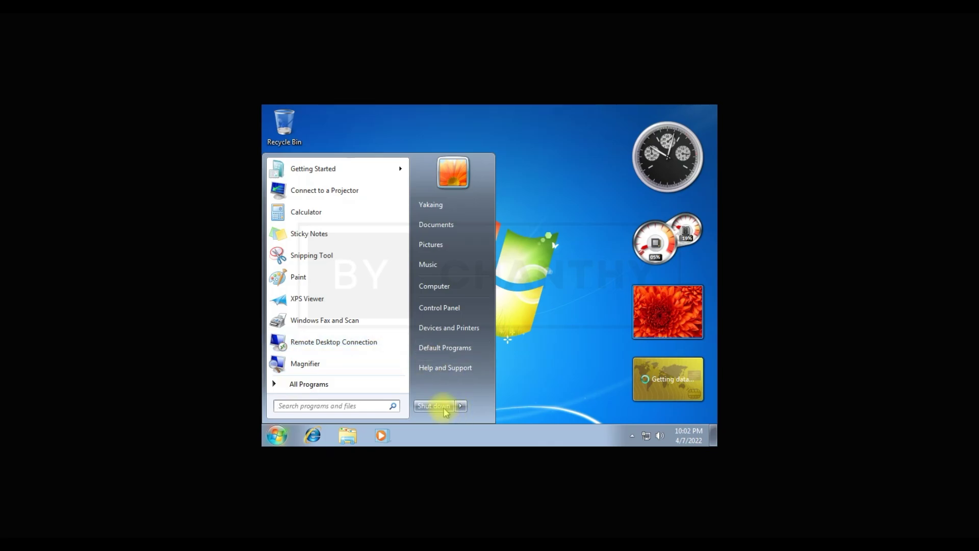
click(444, 408)
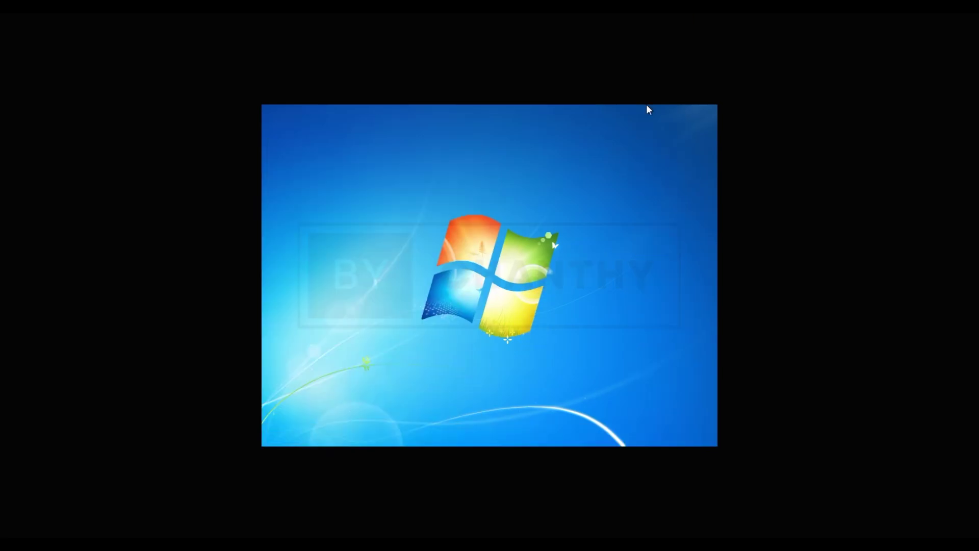